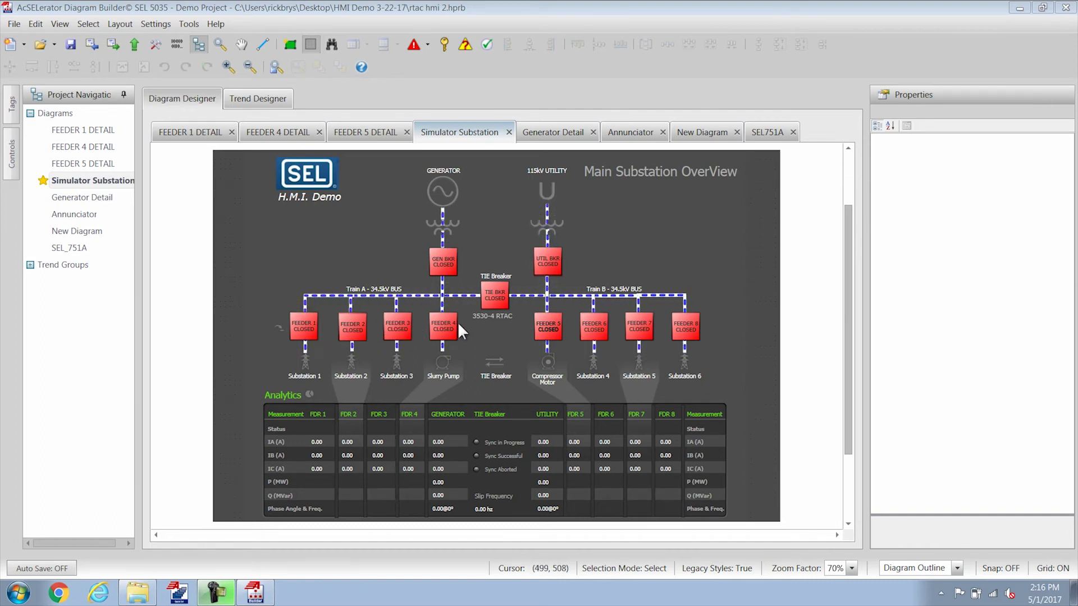
- Place a new conductor from the Substation controls library onto the diagram above Train A
{"action": "mouse_move", "coordinate": [12, 101]}
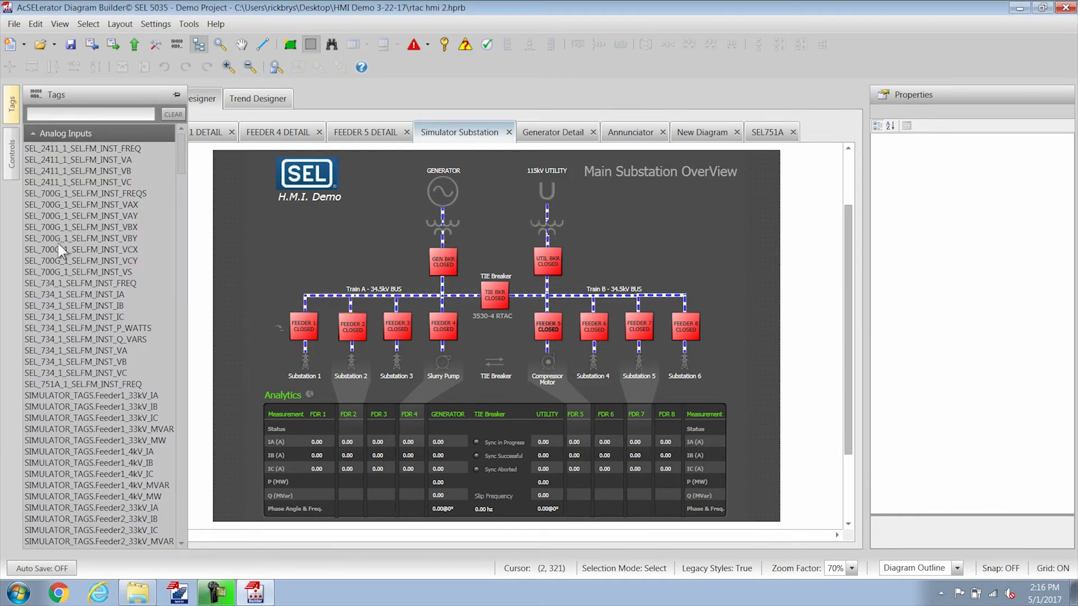
{"action": "mouse_move", "coordinate": [11, 163]}
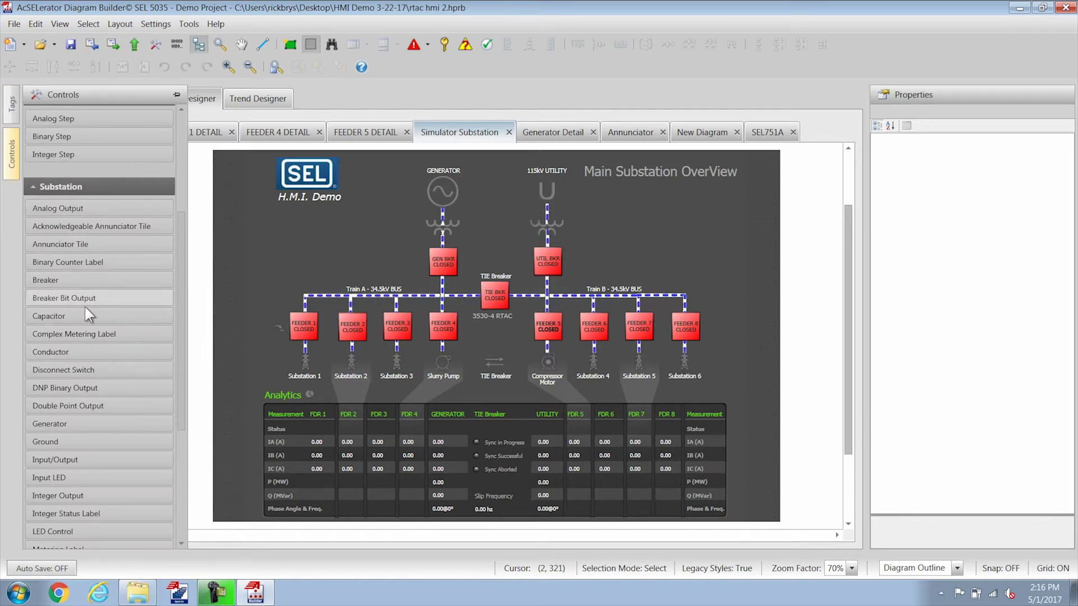
{"action": "left_click_drag", "start_coordinate": [85, 353], "coordinate": [320, 272]}
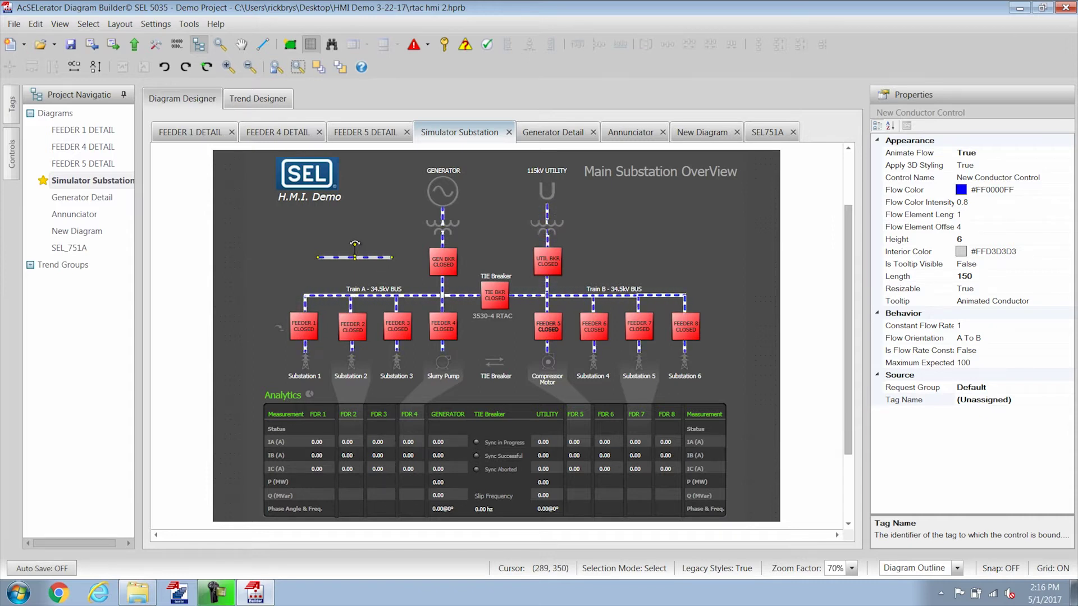
- Tilt the conductor diagonally and set Animate Flow and Apply 3D Styling to False
{"action": "left_click_drag", "start_coordinate": [356, 244], "coordinate": [360, 246]}
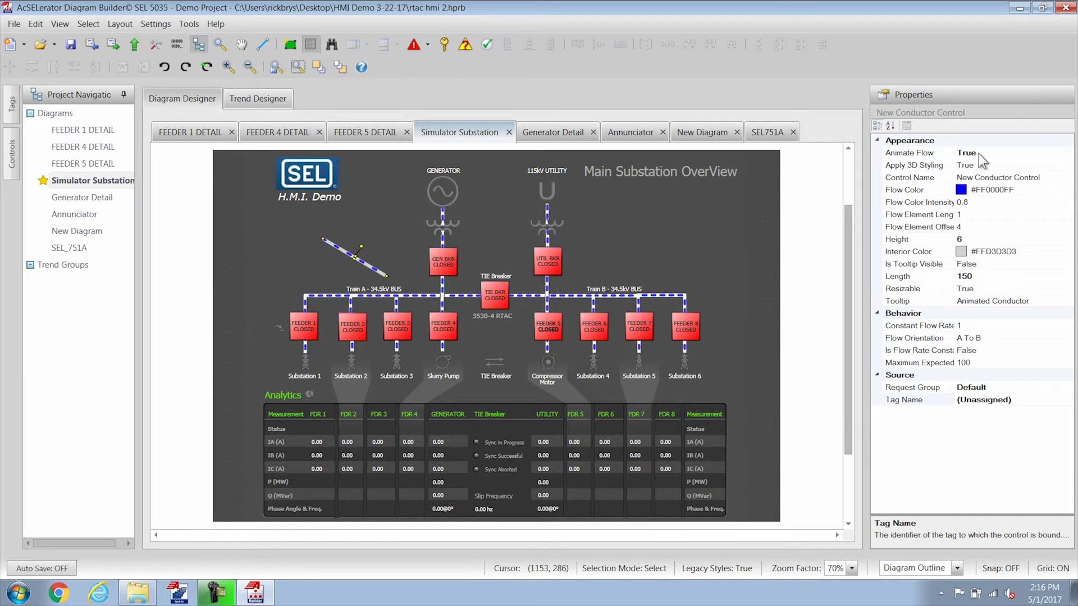
{"action": "left_click", "coordinate": [980, 153]}
{"action": "double_click", "coordinate": [980, 153]}
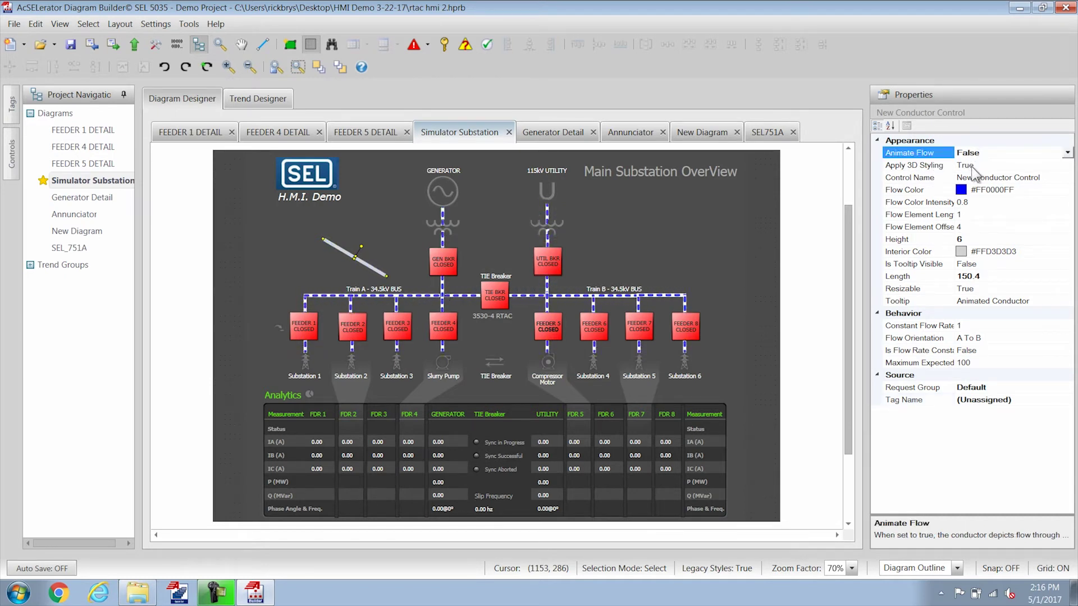
{"action": "left_click", "coordinate": [972, 166]}
{"action": "double_click", "coordinate": [973, 165]}
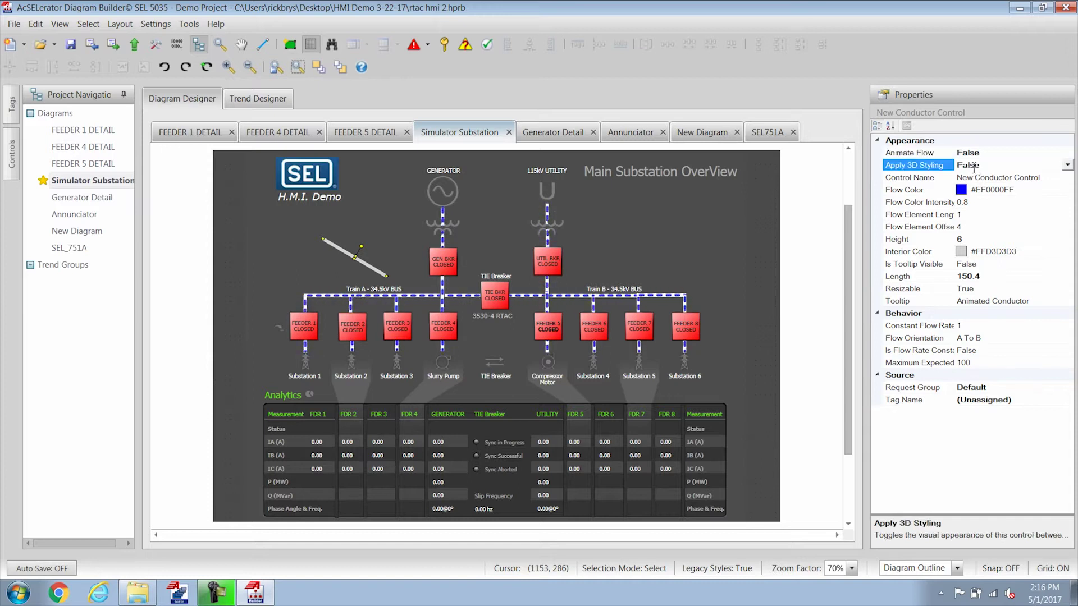
{"action": "left_click", "coordinate": [1007, 399]}
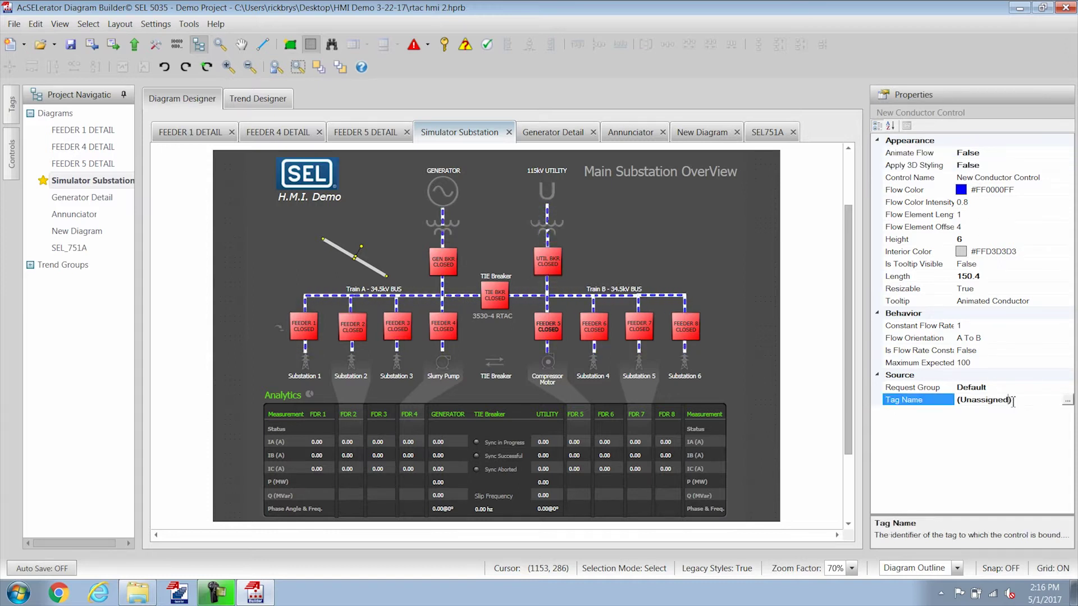
- Bind the conductor to the tag SEL_2411_1_SEL.FM_INST_VA
{"action": "left_click", "coordinate": [1069, 400]}
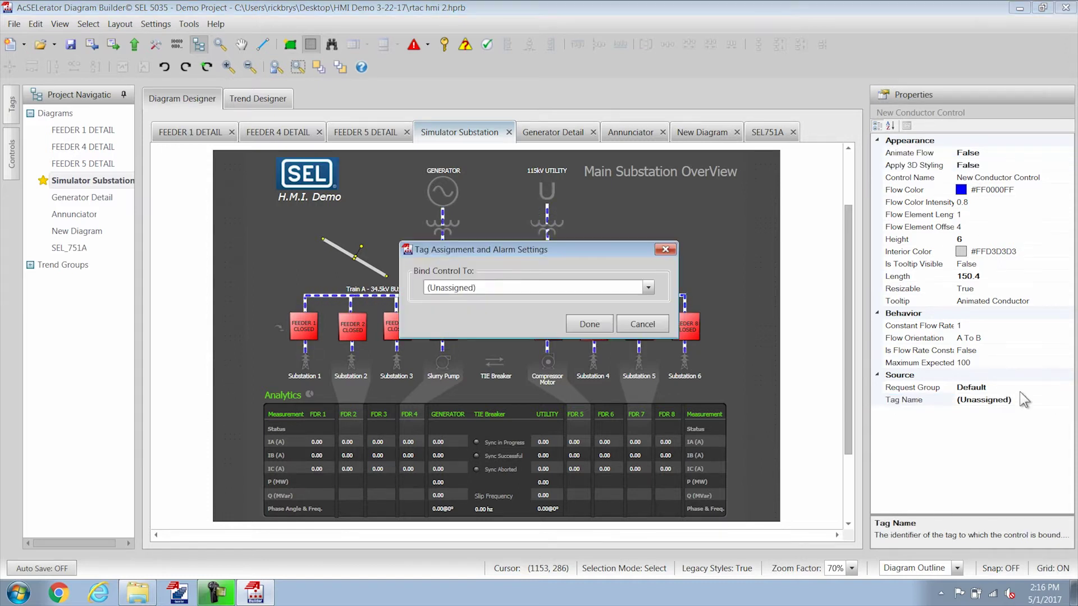
{"action": "left_click", "coordinate": [647, 287]}
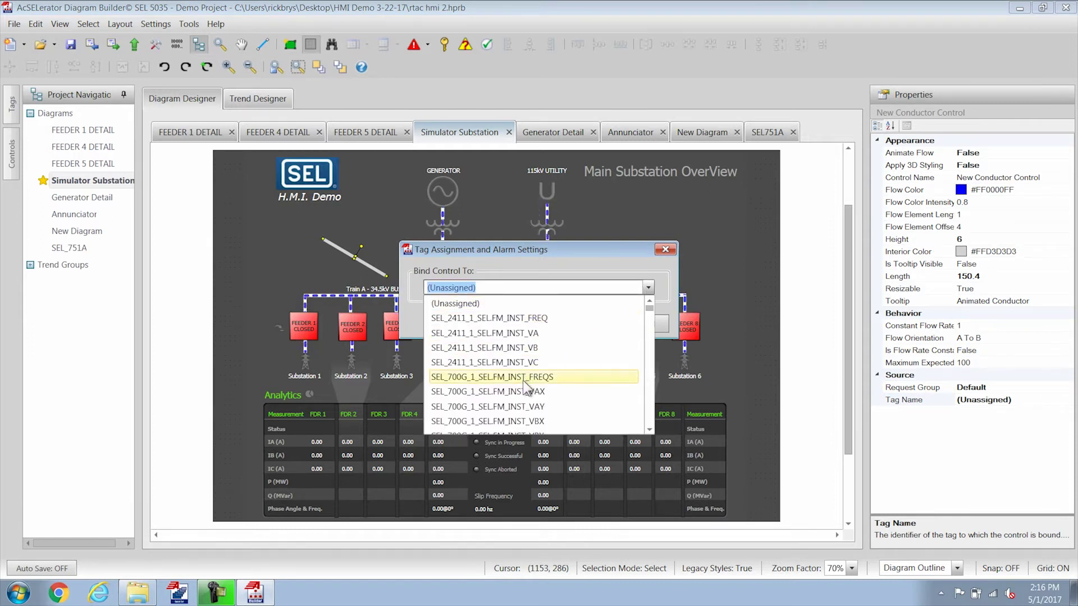
{"action": "left_click", "coordinate": [522, 333]}
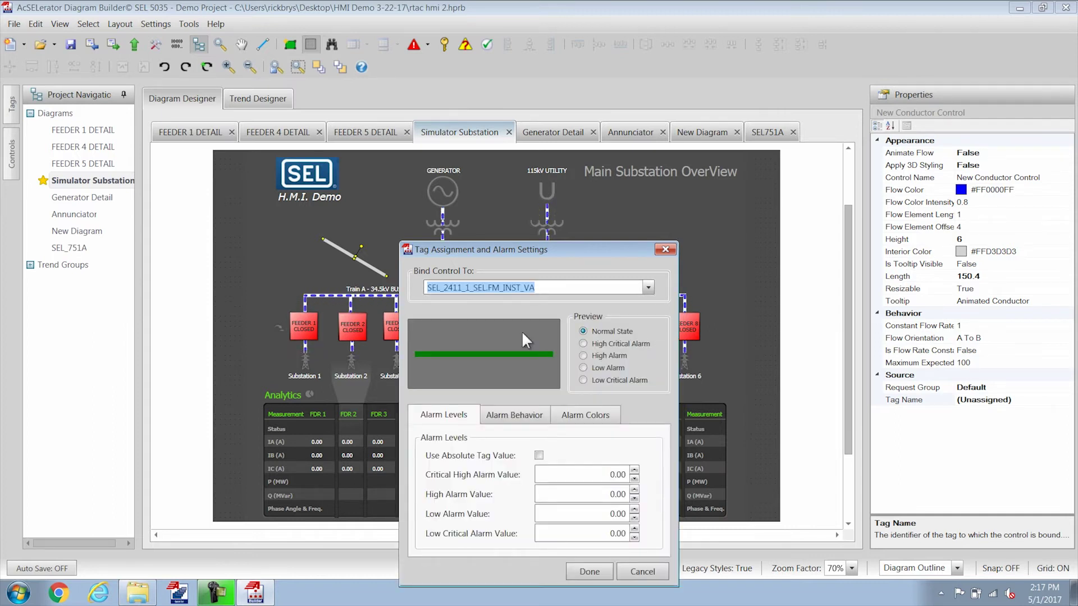
- Make High, Low and Low Critical alarm colours green, set Critical High to 120, and confirm
{"action": "left_click", "coordinate": [569, 416]}
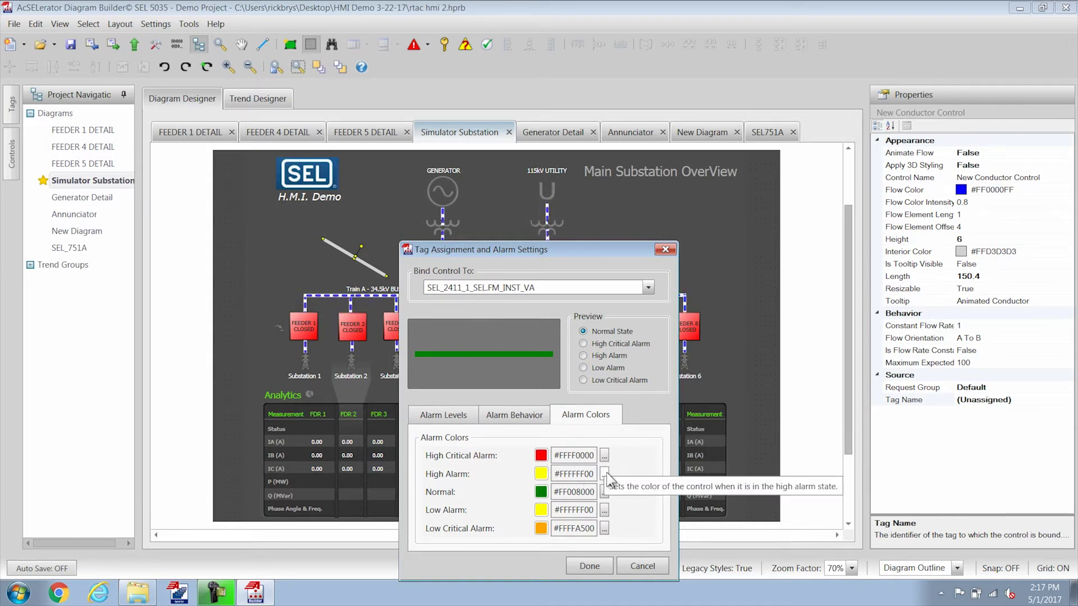
{"action": "left_click", "coordinate": [584, 343]}
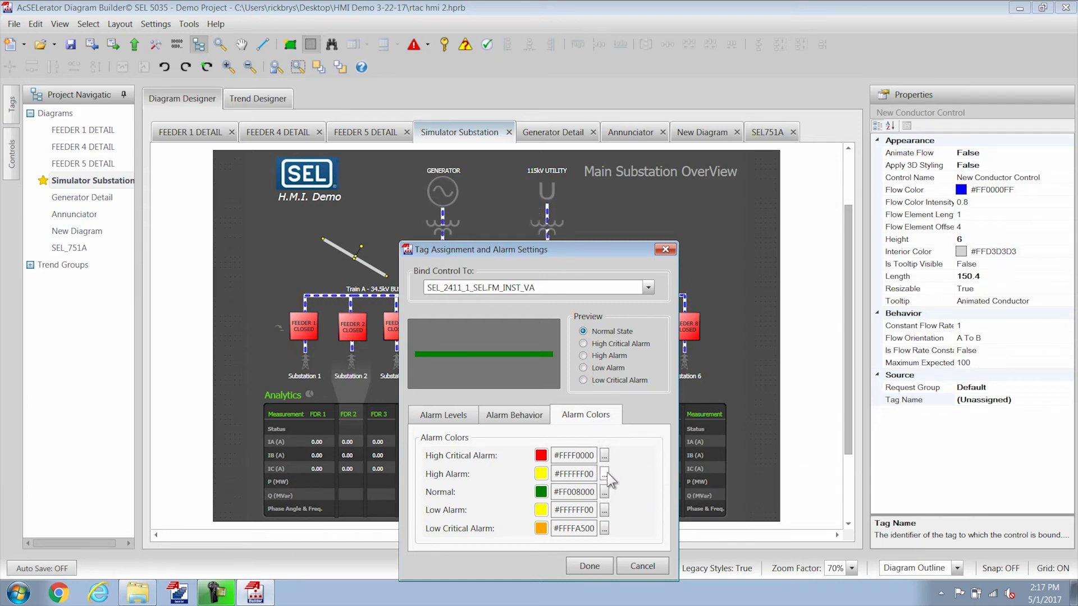
{"action": "left_click", "coordinate": [605, 473]}
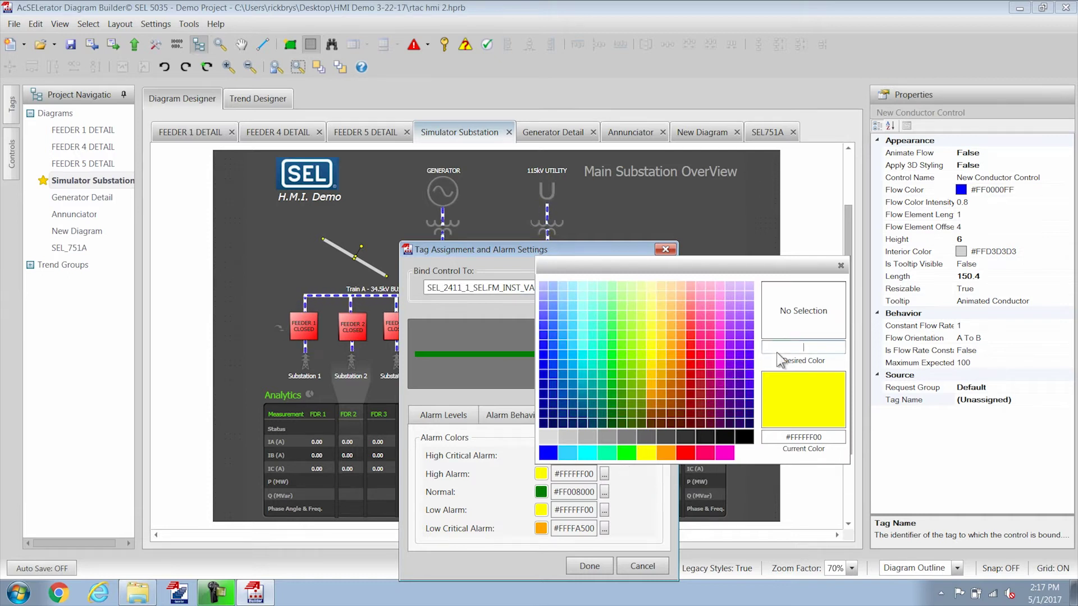
{"action": "left_click", "coordinate": [616, 393]}
{"action": "left_click", "coordinate": [605, 510]}
{"action": "left_click", "coordinate": [616, 428]}
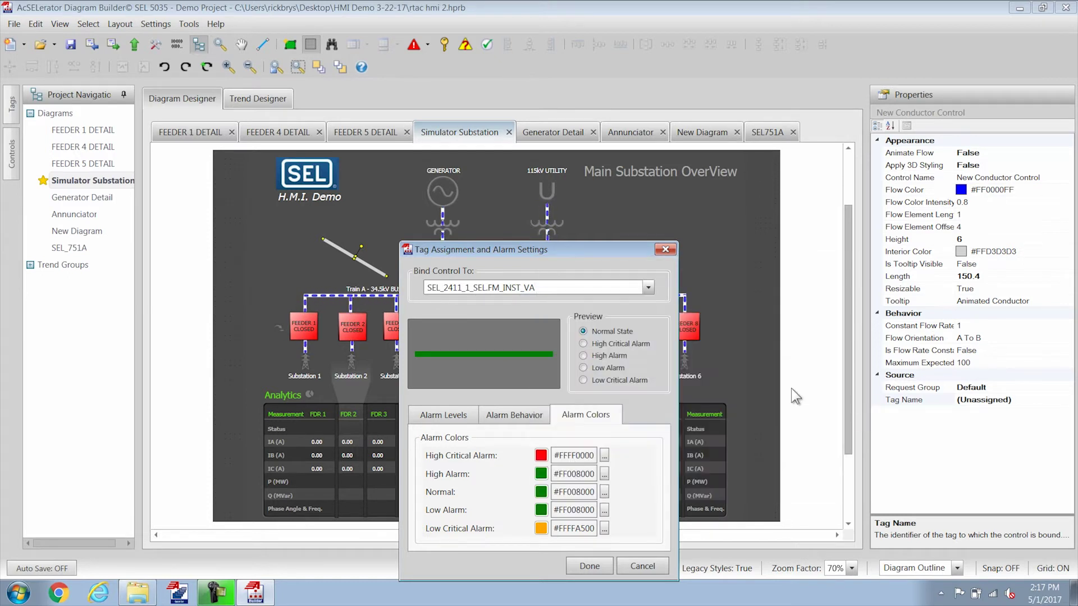
{"action": "left_click", "coordinate": [605, 528]}
{"action": "left_click", "coordinate": [616, 448]}
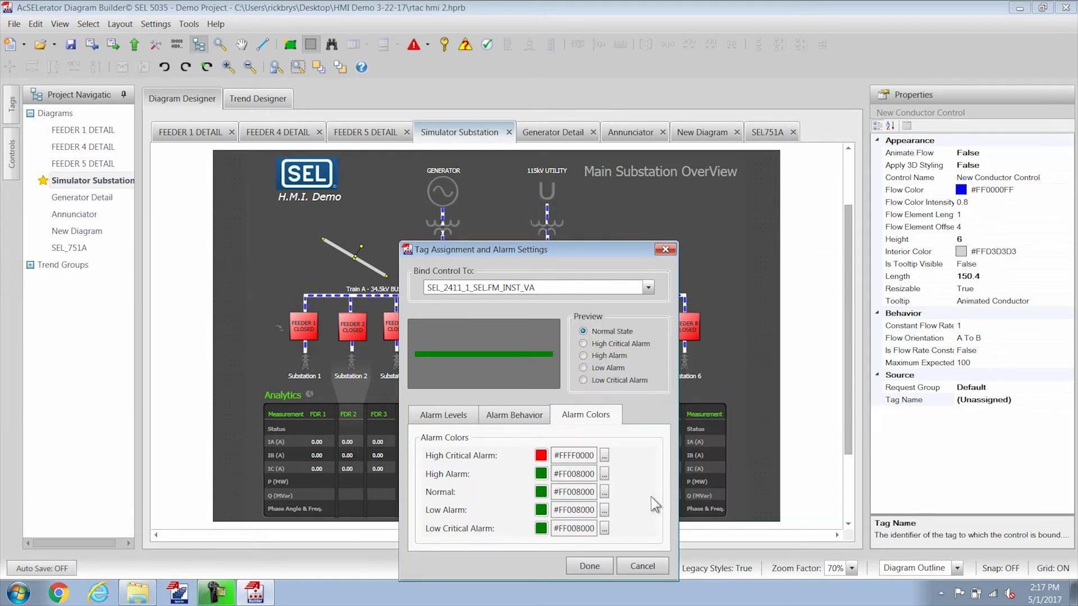
{"action": "left_click", "coordinate": [456, 415]}
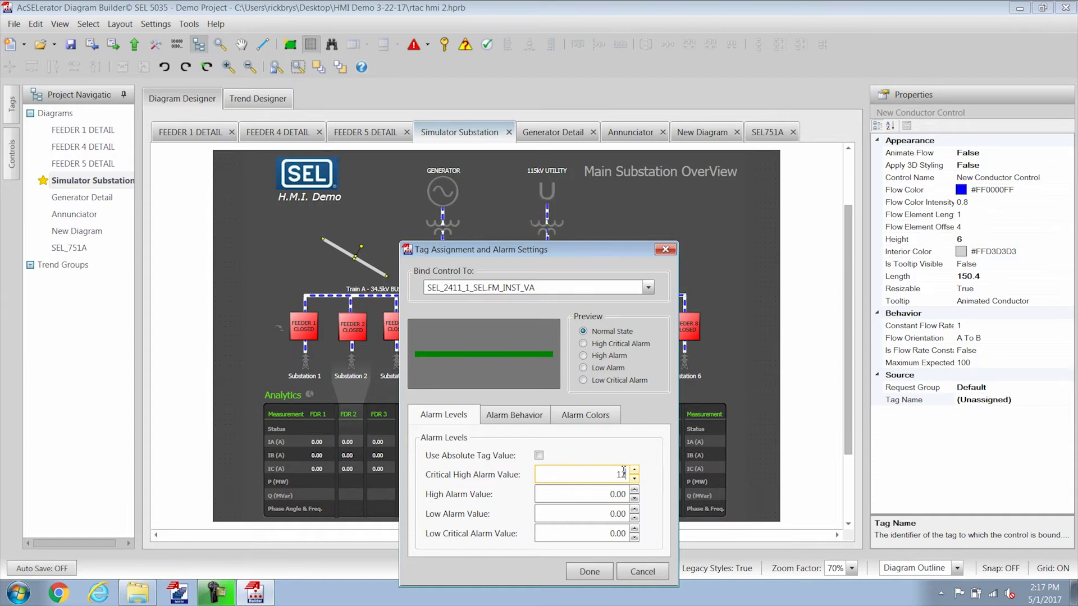
{"action": "left_click", "coordinate": [588, 571]}
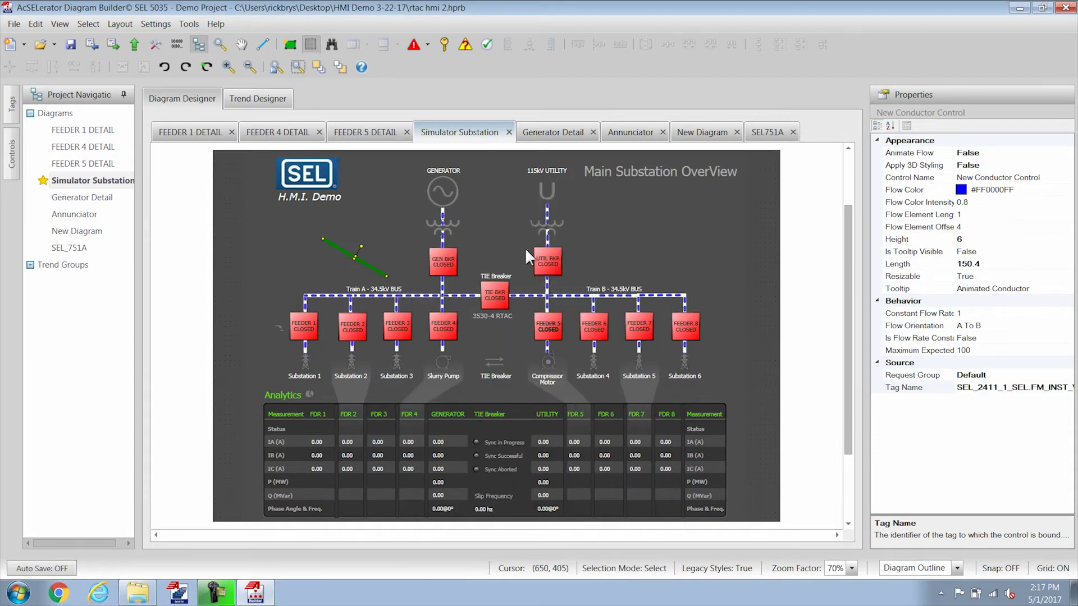
{"action": "left_click", "coordinate": [427, 44]}
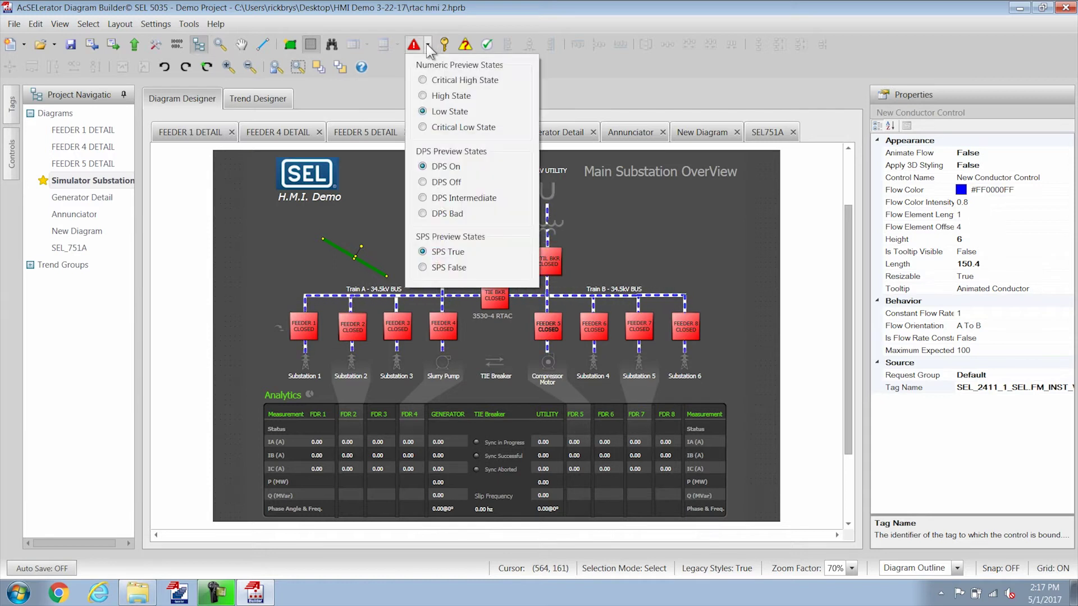
{"action": "left_click", "coordinate": [430, 80]}
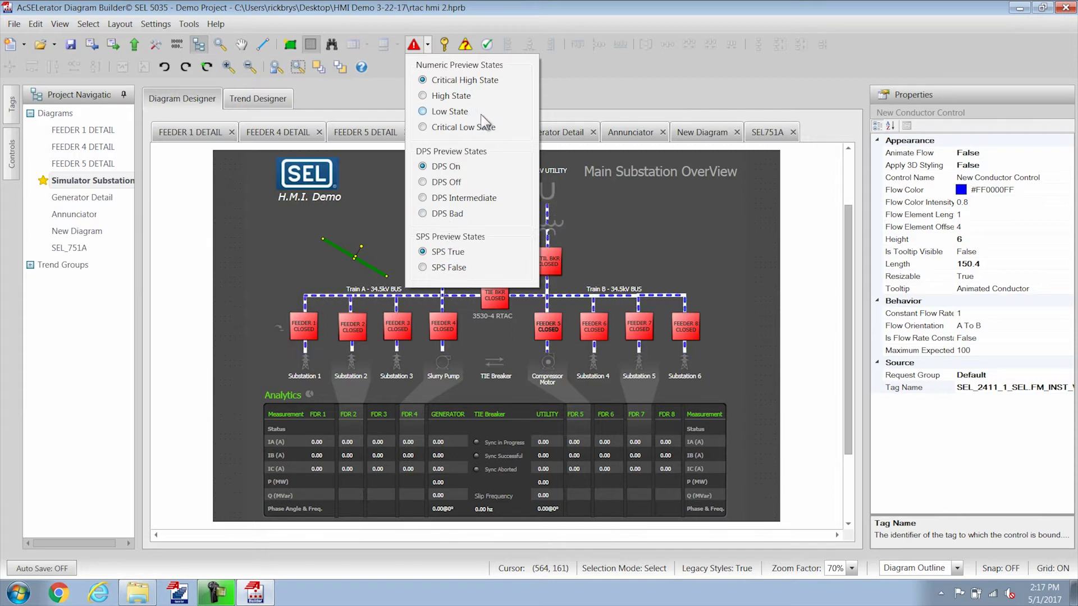
{"action": "left_click", "coordinate": [552, 91]}
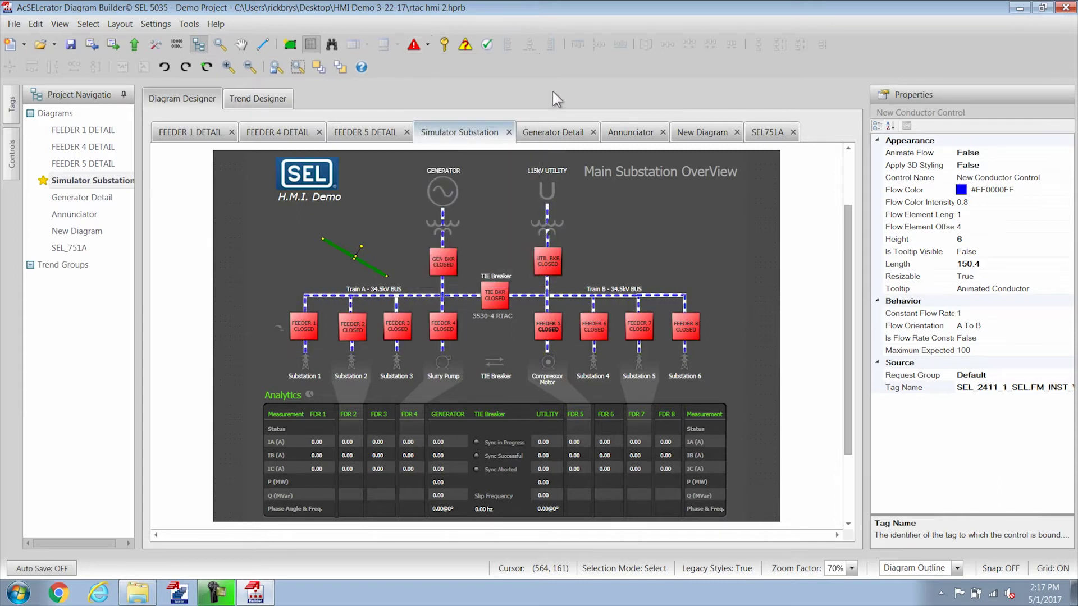
{"action": "left_click", "coordinate": [415, 47]}
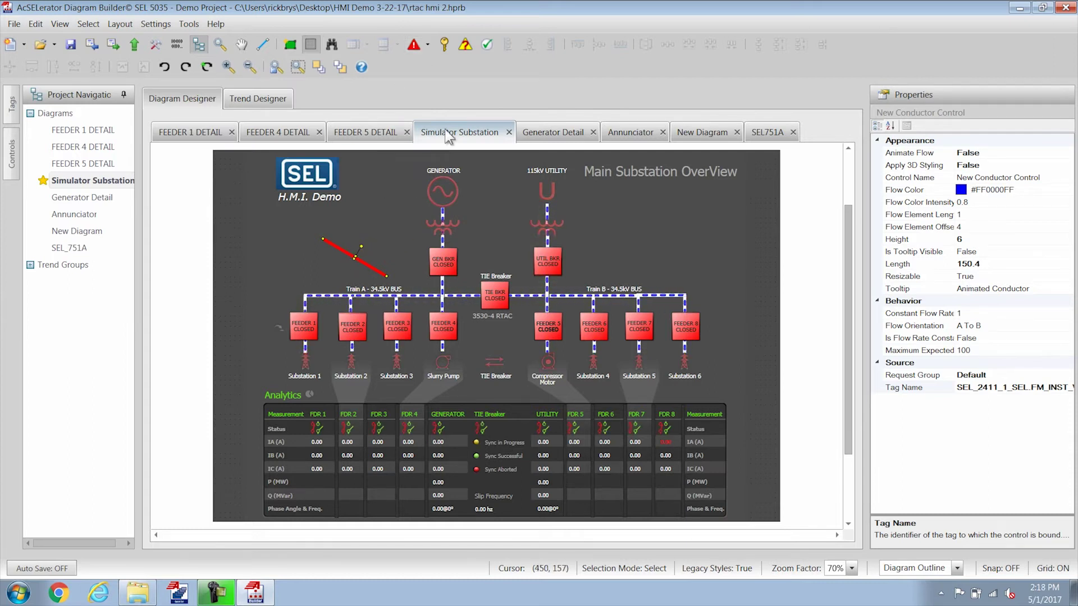
{"action": "left_click", "coordinate": [485, 45]}
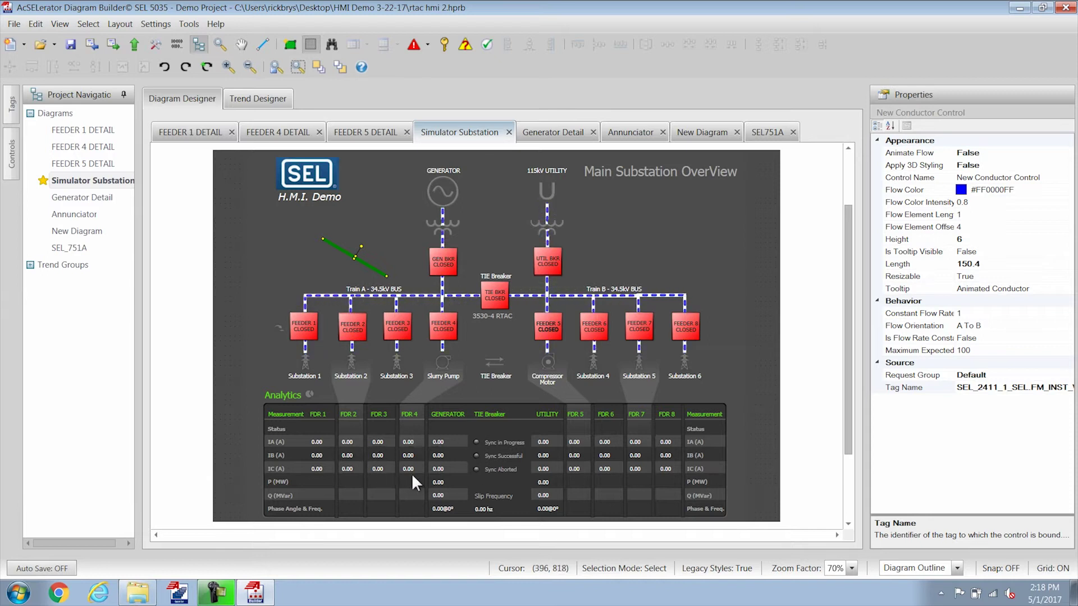
{"action": "left_click", "coordinate": [699, 134]}
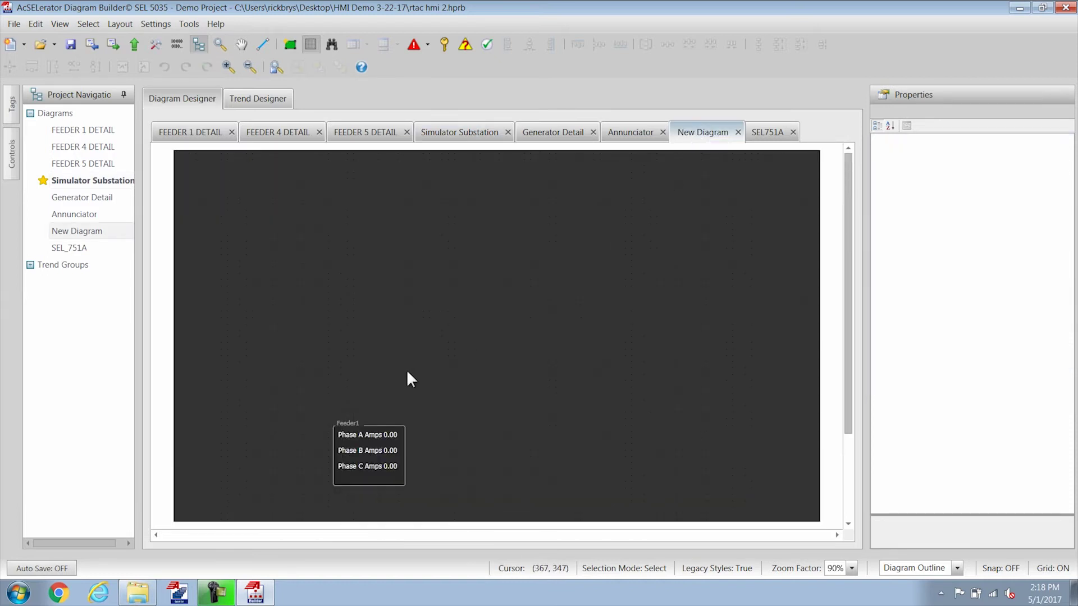
- Duplicate the Feeder1 metering group and place the copy to the right of the original
{"action": "scroll", "coordinate": [414, 388], "scroll_direction": "up", "scroll_amount": 1}
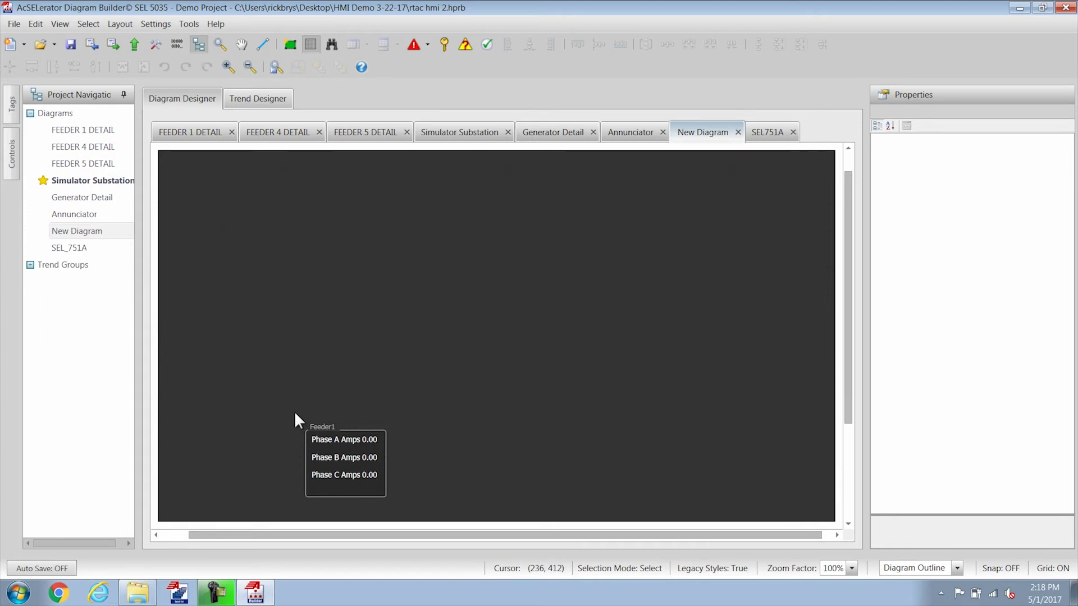
{"action": "left_click_drag", "start_coordinate": [295, 413], "coordinate": [405, 494]}
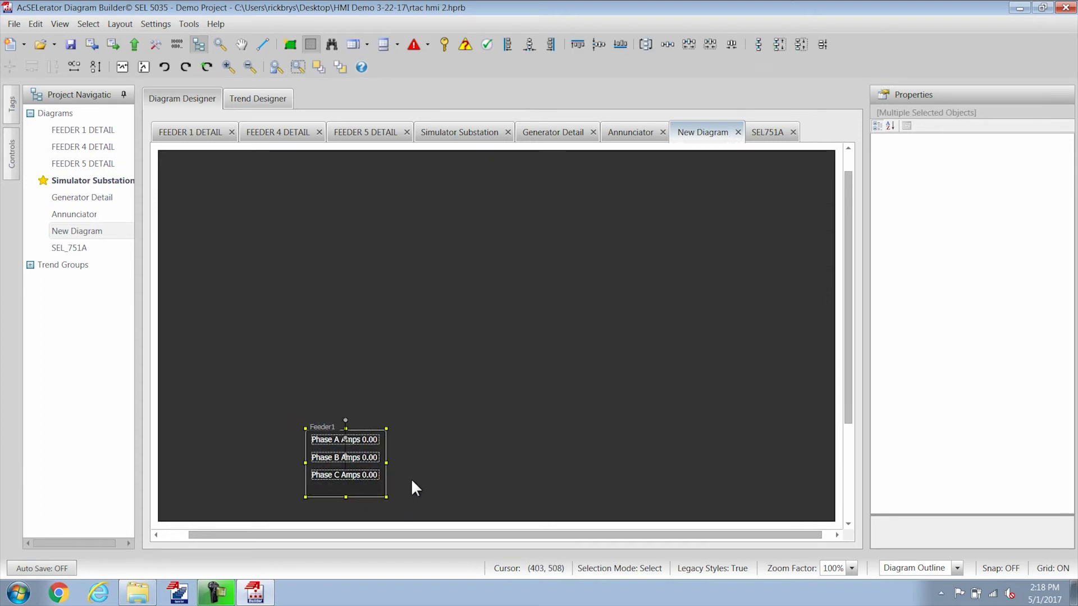
{"action": "key", "text": "ctrl+v"}
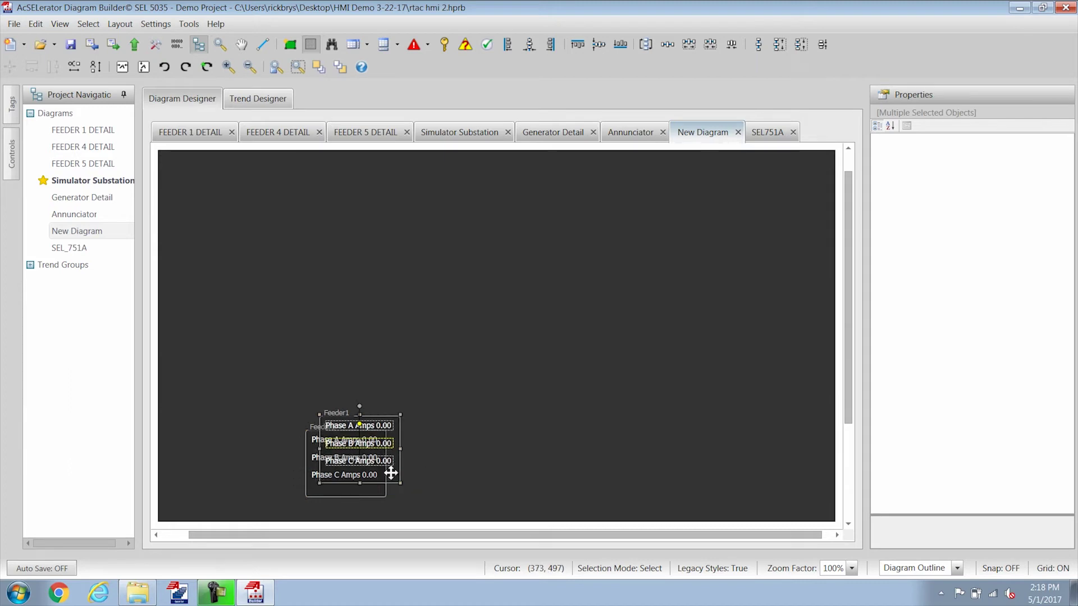
{"action": "left_click_drag", "start_coordinate": [396, 469], "coordinate": [502, 484]}
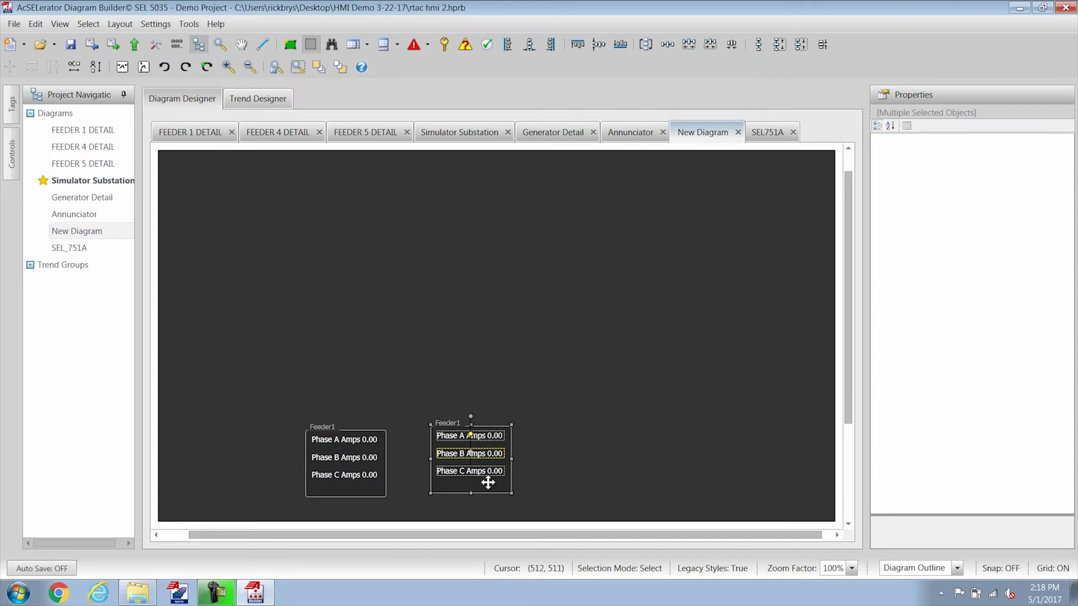
{"action": "key", "text": "ctrl+f"}
- Replace 'Feeder1' with 'Feeder2' in the copied group's text and tags
{"action": "left_click", "coordinate": [506, 197]}
{"action": "type", "text": "Feed"}
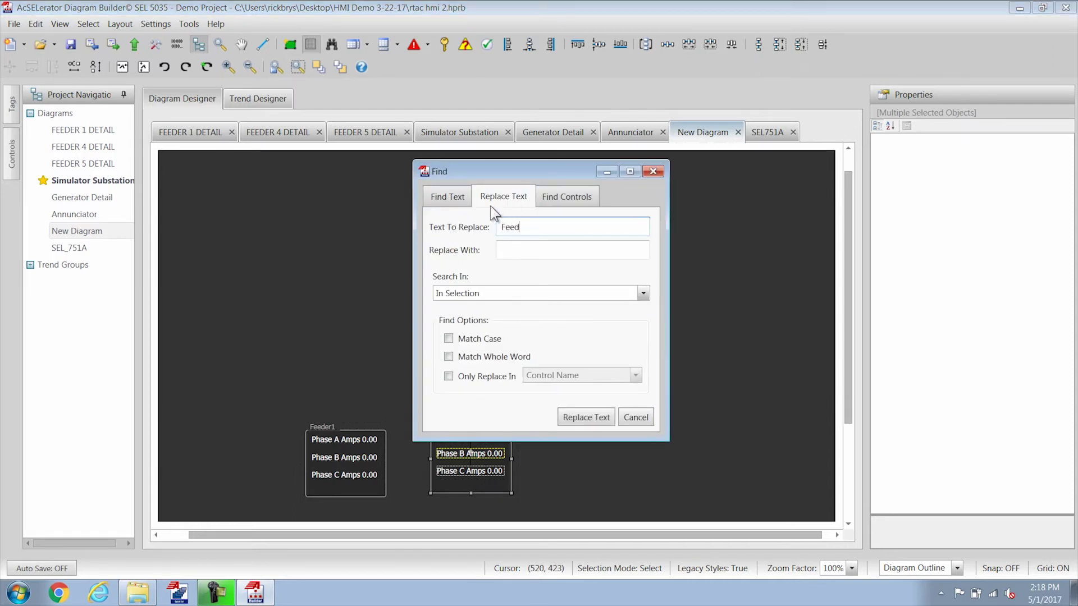
{"action": "type", "text": "er1"}
{"action": "key", "text": "Tab"}
{"action": "type", "text": "Feed"}
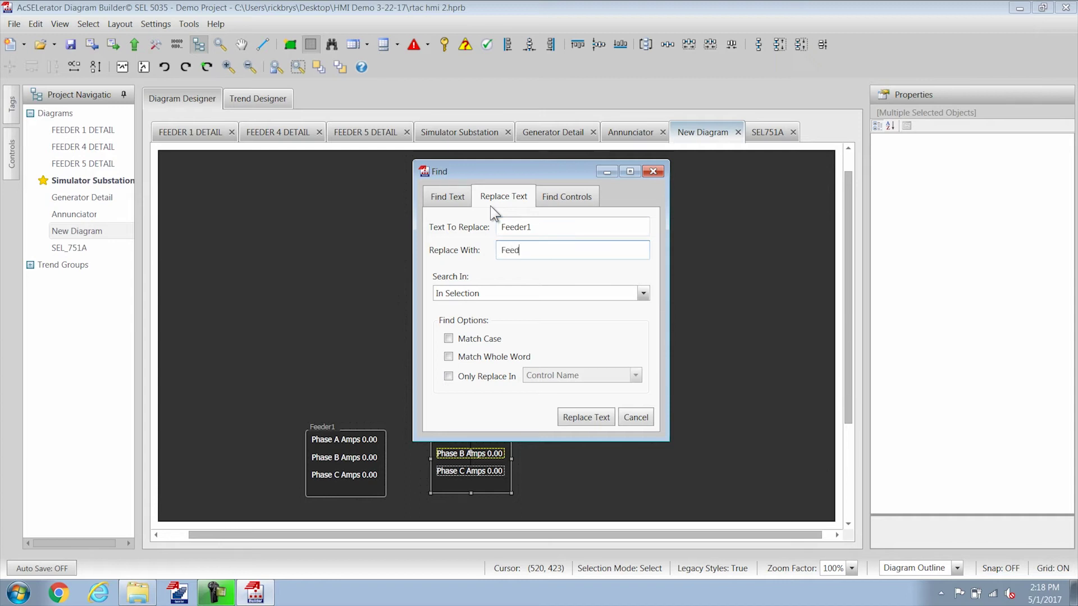
{"action": "type", "text": "er2"}
{"action": "left_click", "coordinate": [593, 413]}
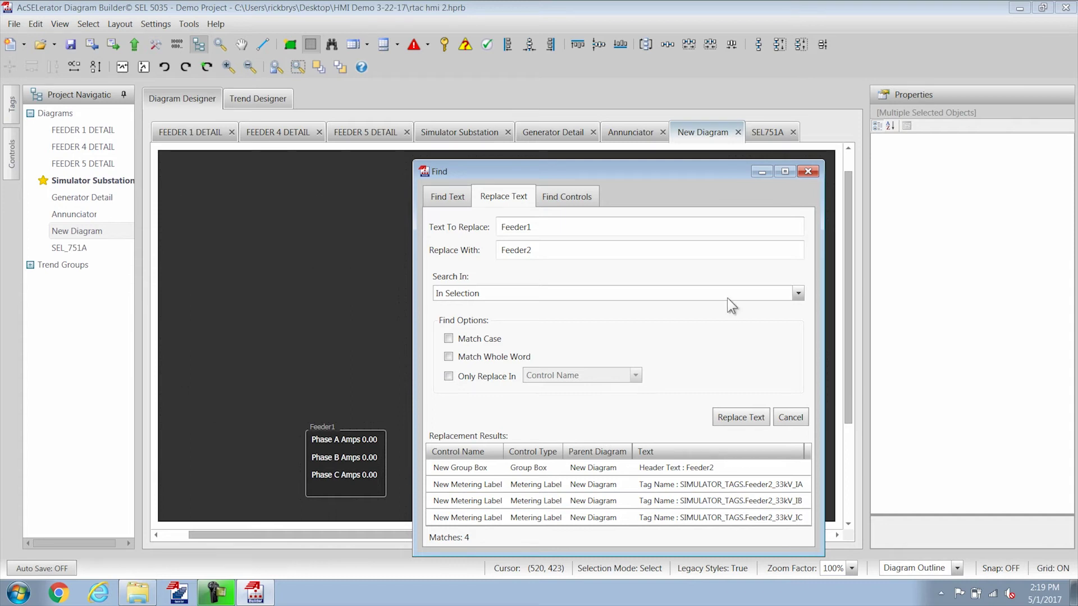
{"action": "left_click", "coordinate": [806, 172]}
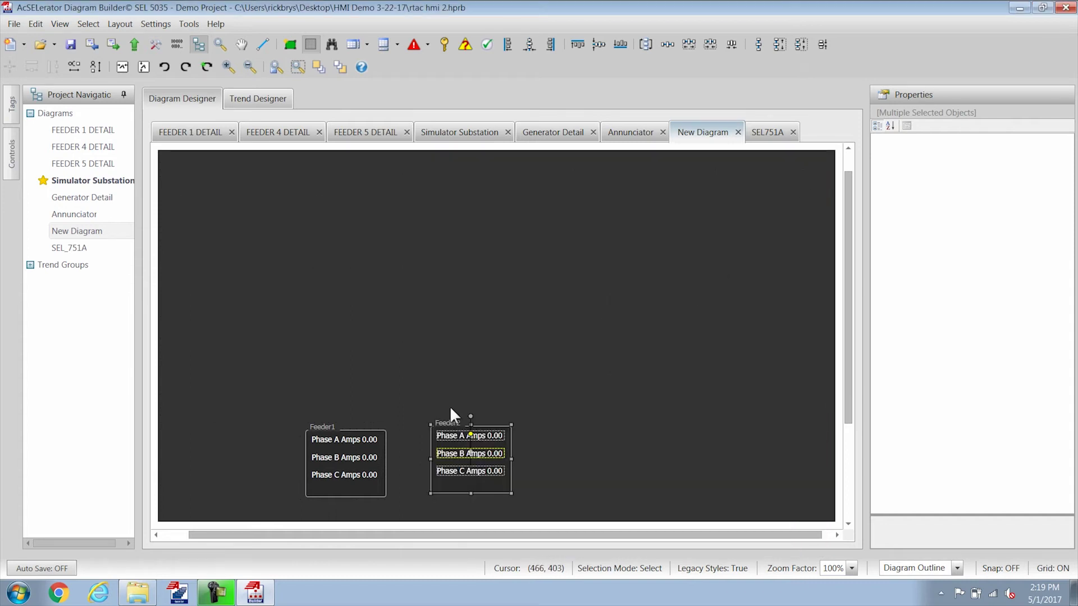
- Check the Feeder2 Phase A Amps label, then go to the Annunciator diagram
{"action": "left_click", "coordinate": [543, 399]}
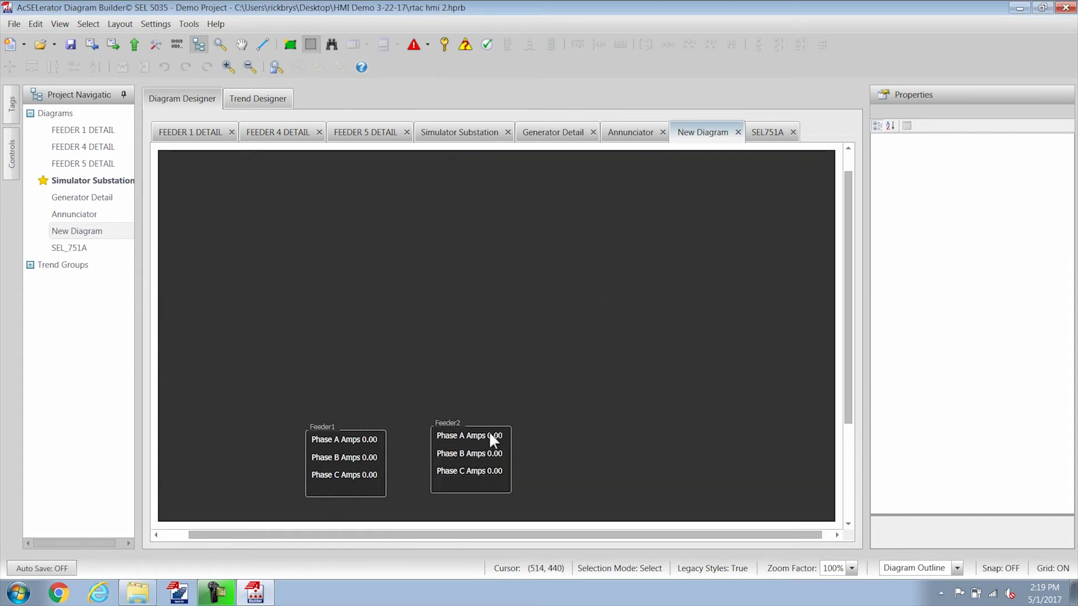
{"action": "left_click", "coordinate": [489, 433]}
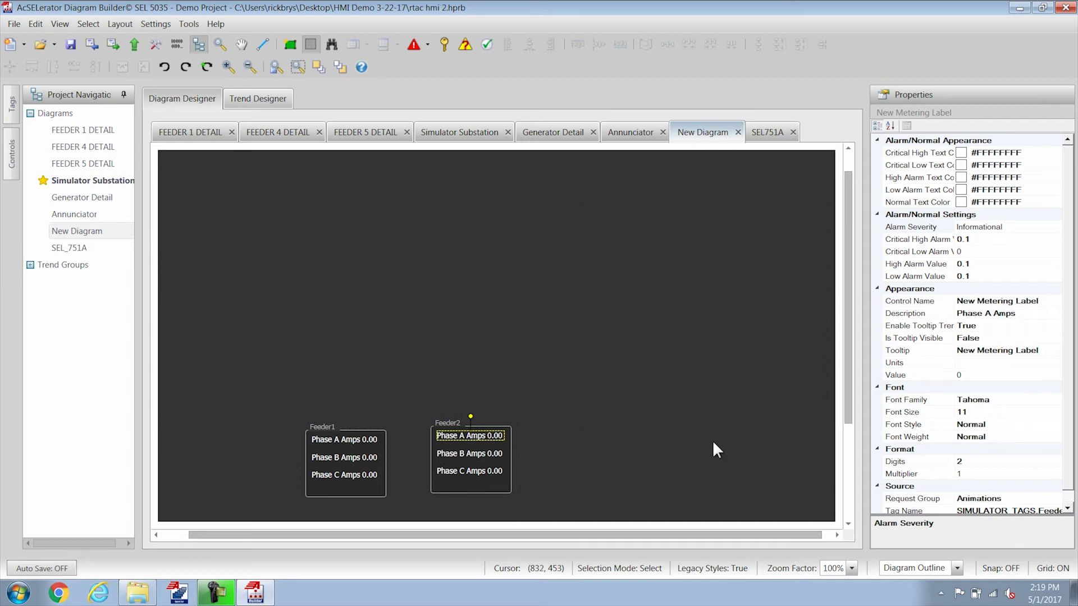
{"action": "left_click", "coordinate": [443, 133]}
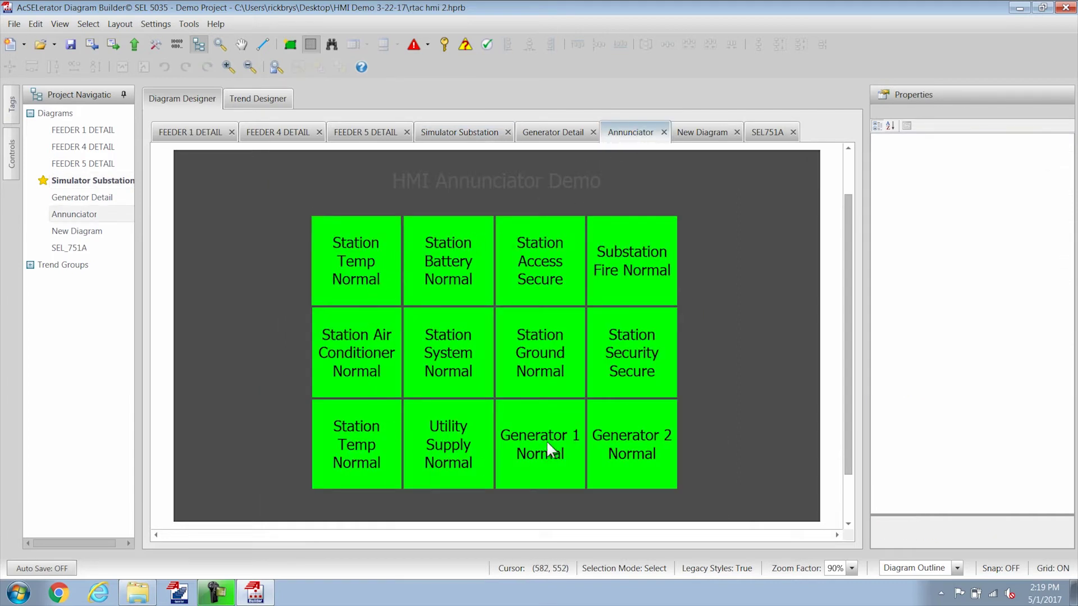
{"action": "left_click_drag", "start_coordinate": [281, 275], "coordinate": [633, 447]}
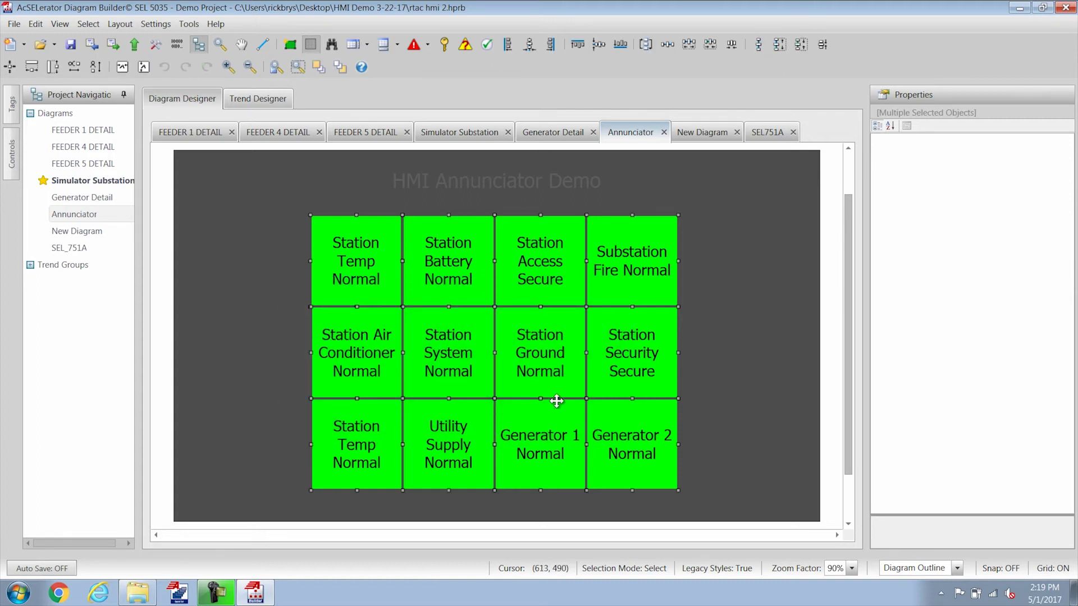
{"action": "left_click", "coordinate": [120, 24]}
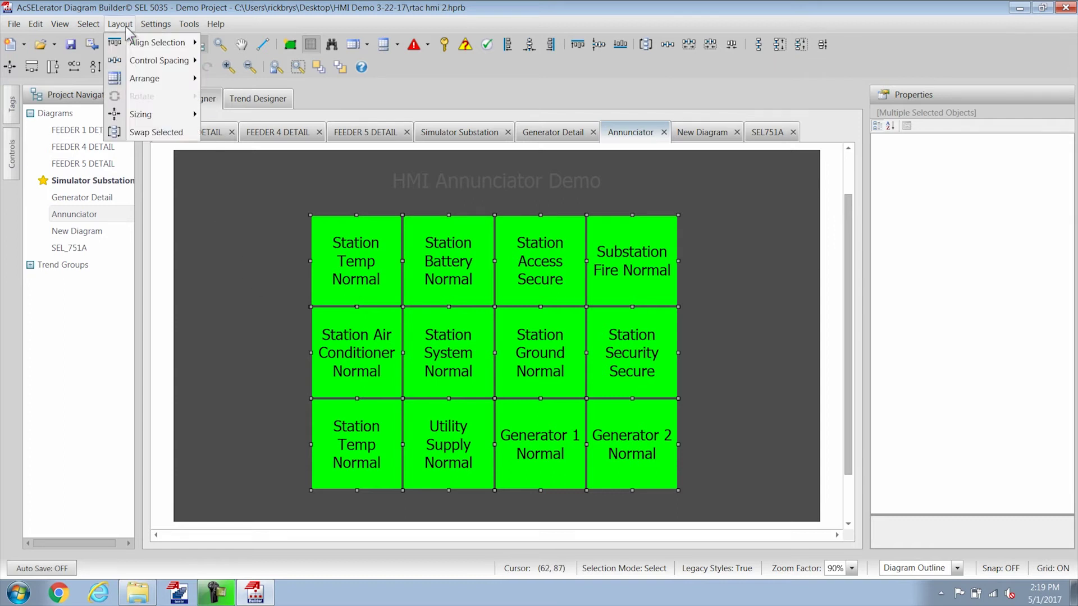
{"action": "mouse_move", "coordinate": [147, 83]}
{"action": "mouse_move", "coordinate": [252, 78]}
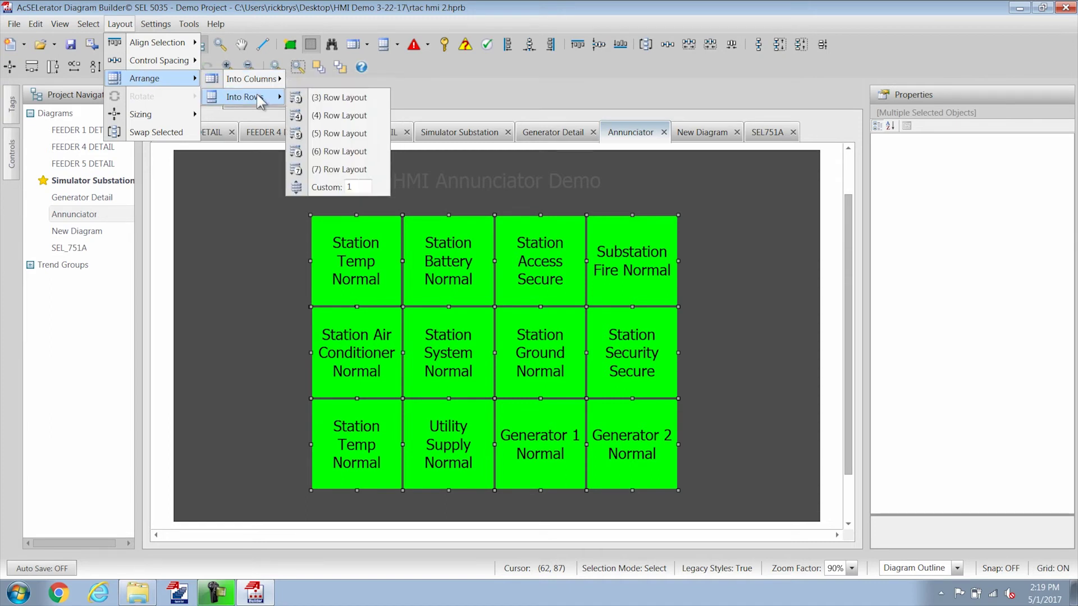
{"action": "left_click", "coordinate": [691, 297]}
{"action": "left_click", "coordinate": [615, 273]}
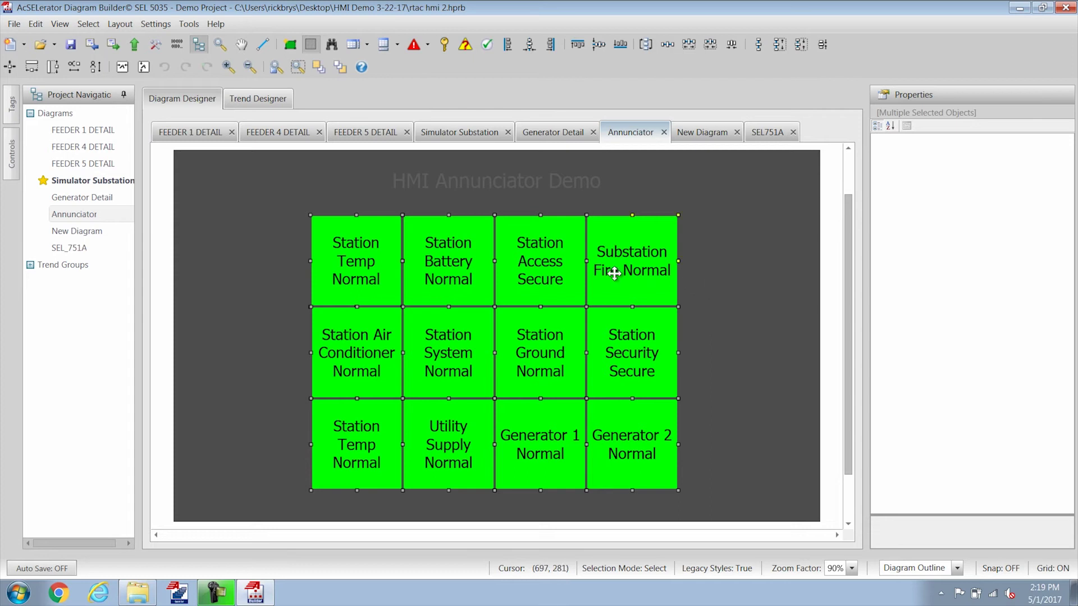
- Review the Station Access Secure tile's properties and bring up the Substation controls library
{"action": "left_click", "coordinate": [540, 272]}
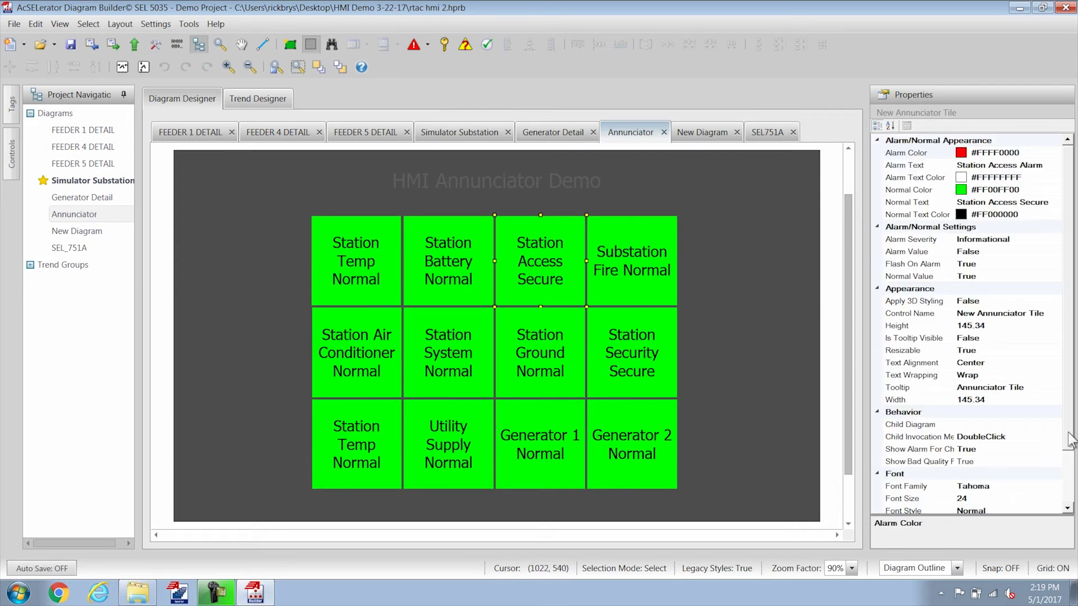
{"action": "scroll", "coordinate": [1069, 441], "scroll_direction": "down", "scroll_amount": 2}
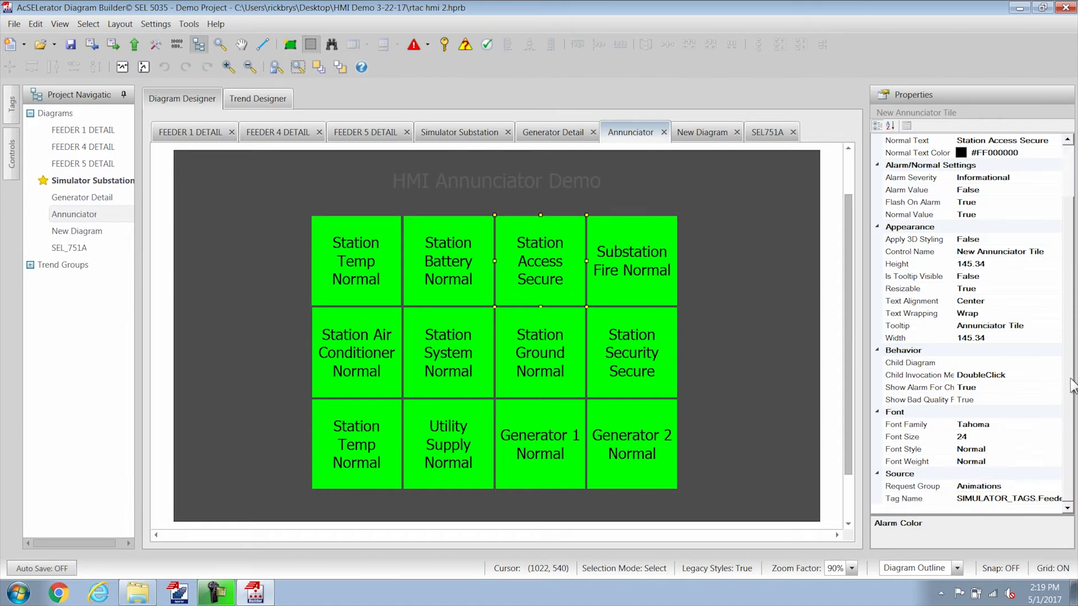
{"action": "scroll", "coordinate": [1055, 387], "scroll_direction": "up", "scroll_amount": 2}
{"action": "left_click", "coordinate": [11, 152]}
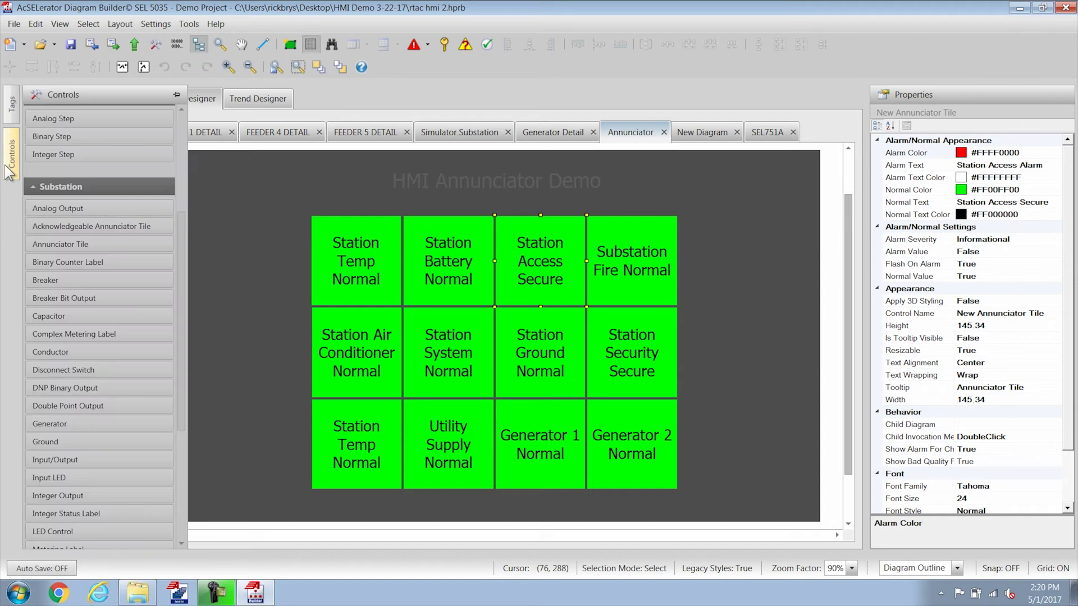
{"action": "mouse_move", "coordinate": [42, 219]}
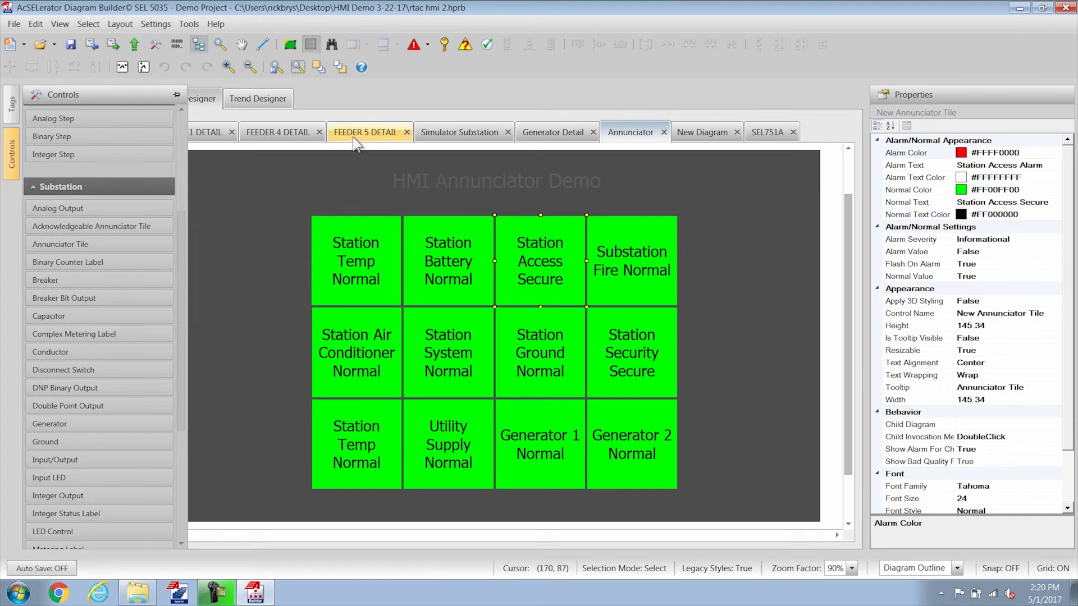
- On Simulator Substation, confirm the FEEDER 4 tile opens the FEEDER 4 DETAIL diagram
{"action": "left_click", "coordinate": [437, 131]}
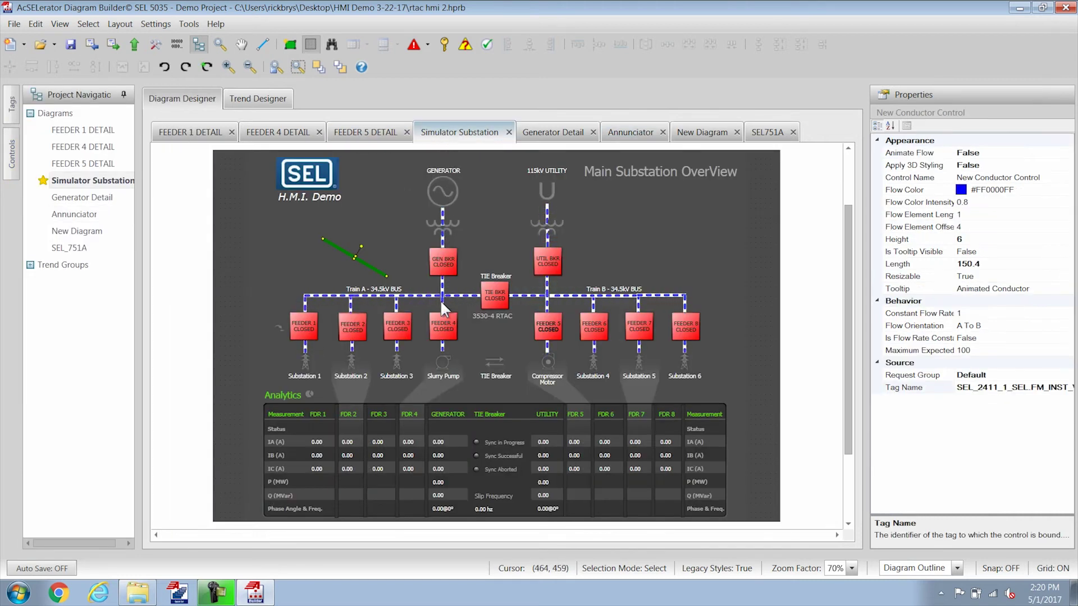
{"action": "left_click", "coordinate": [444, 322]}
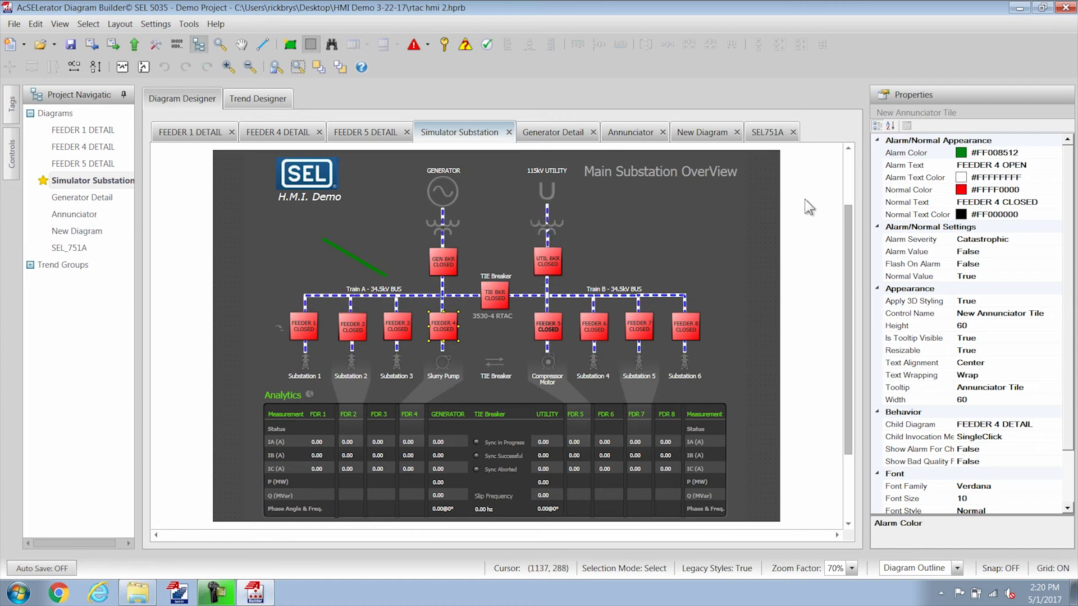
{"action": "double_click", "coordinate": [441, 325]}
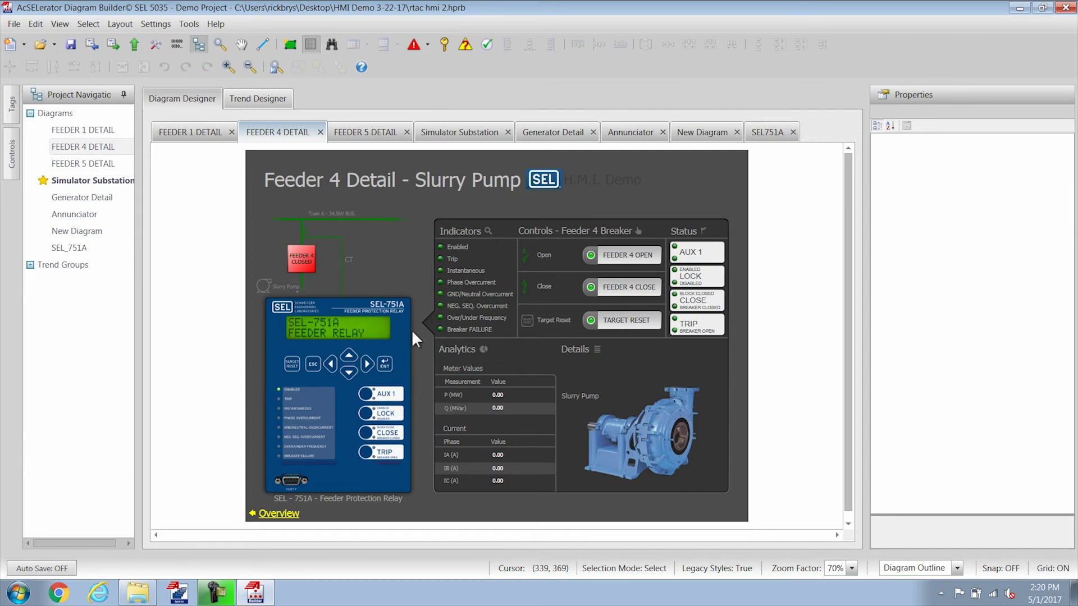
{"action": "left_click", "coordinate": [453, 133]}
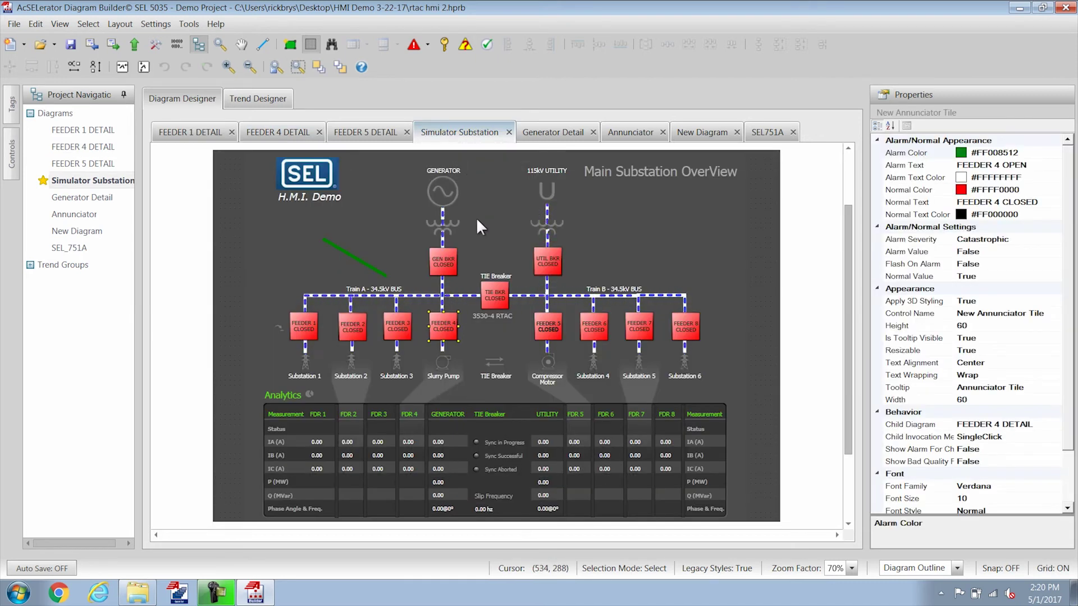
- Reposition the transparent FEEDER 5 tile over its breaker and open the FEEDER 5 DETAIL diagram
{"action": "left_click", "coordinate": [548, 330]}
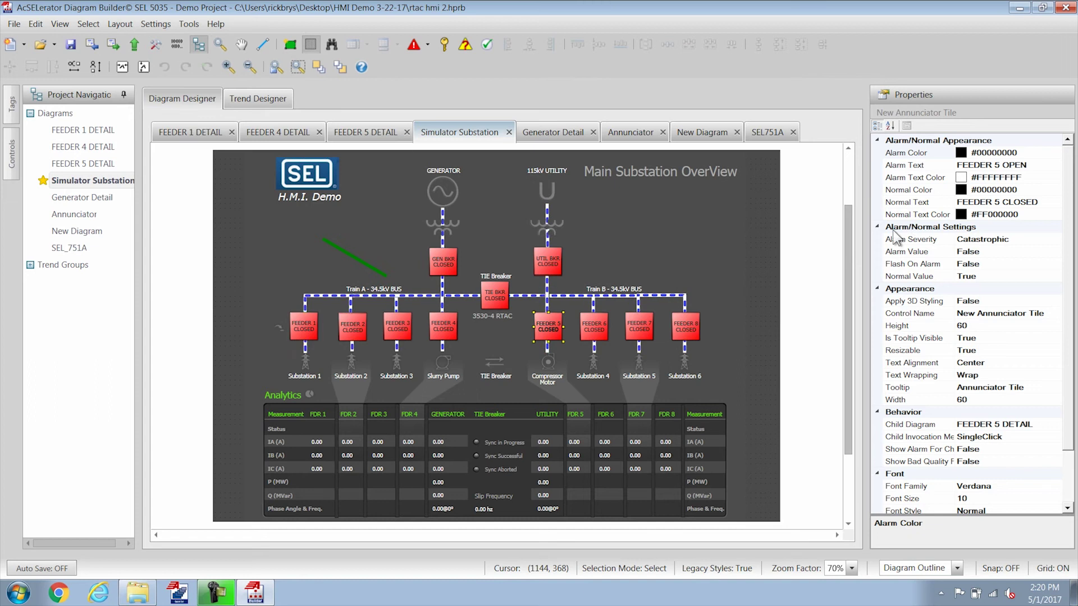
{"action": "left_click_drag", "start_coordinate": [548, 326], "coordinate": [516, 335]}
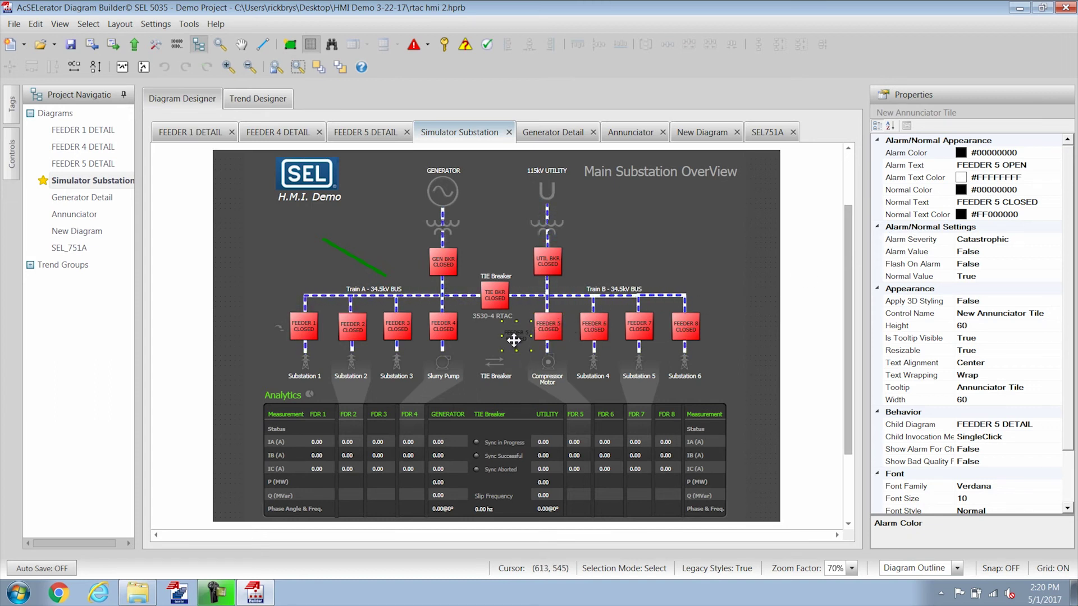
{"action": "left_click", "coordinate": [554, 327]}
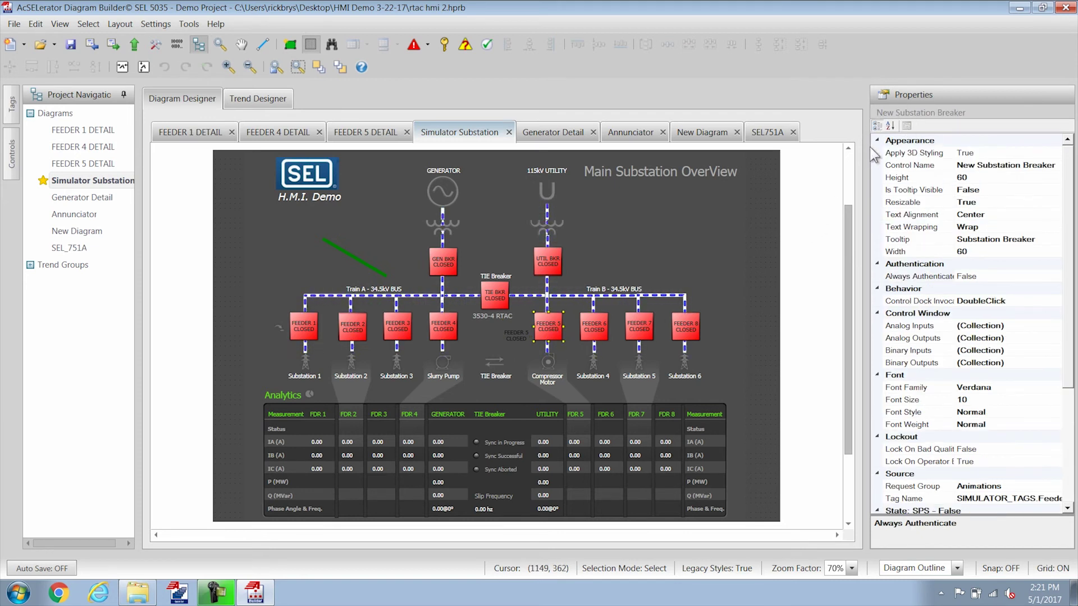
{"action": "left_click_drag", "start_coordinate": [517, 335], "coordinate": [547, 326]}
{"action": "double_click", "coordinate": [548, 327]}
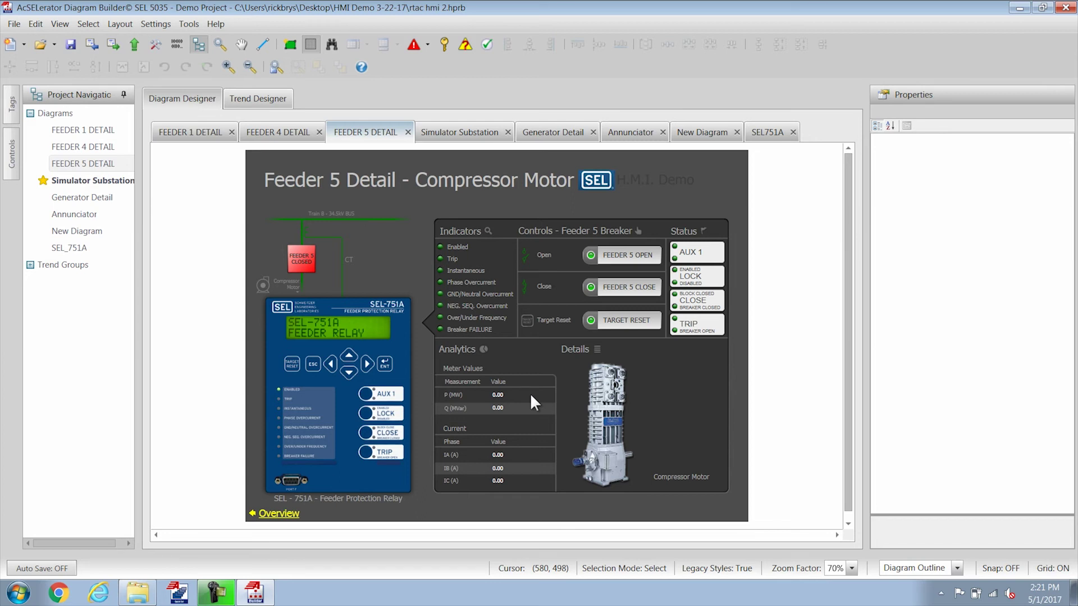
{"action": "left_click", "coordinate": [533, 356]}
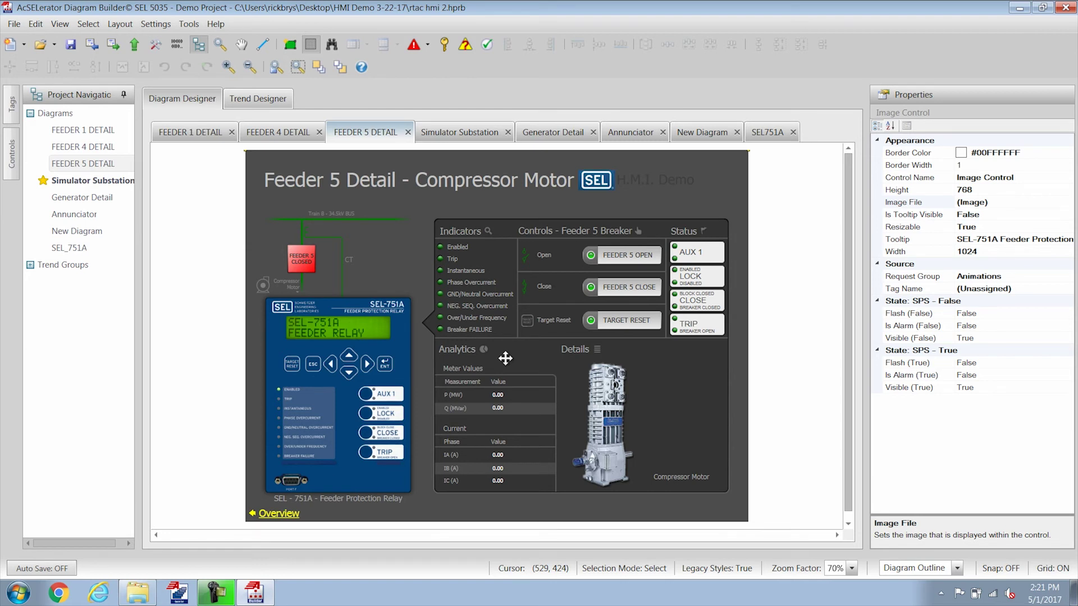
{"action": "left_click_drag", "start_coordinate": [505, 358], "coordinate": [549, 356]}
{"action": "mouse_move", "coordinate": [368, 258]}
{"action": "left_mouse_down"}
{"action": "mouse_move", "coordinate": [498, 305]}
{"action": "mouse_move", "coordinate": [356, 250]}
{"action": "left_mouse_up"}
{"action": "left_click", "coordinate": [439, 247]}
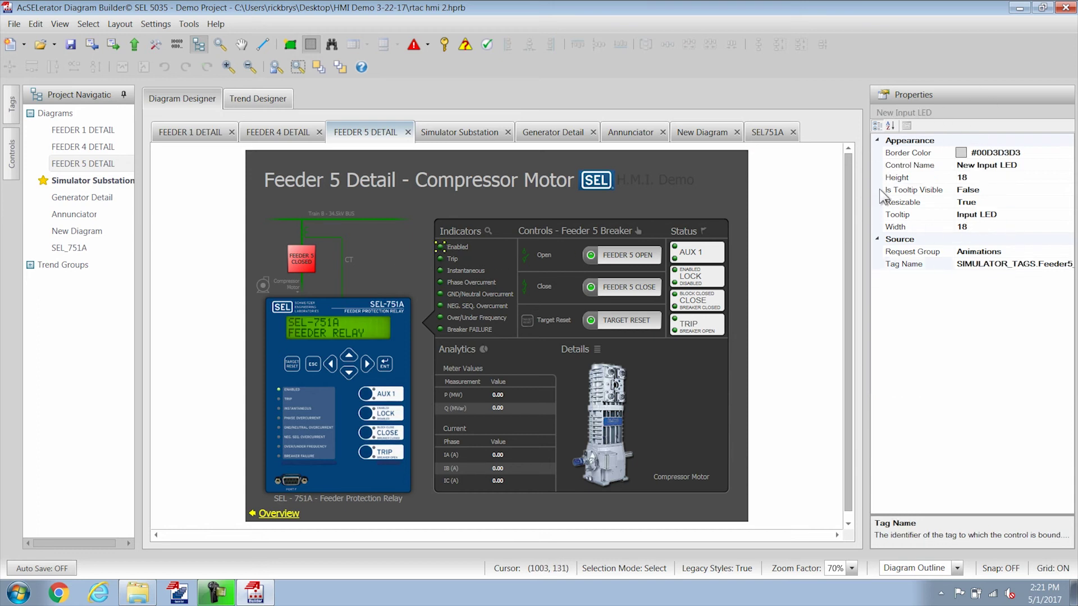
{"action": "left_click", "coordinate": [610, 262]}
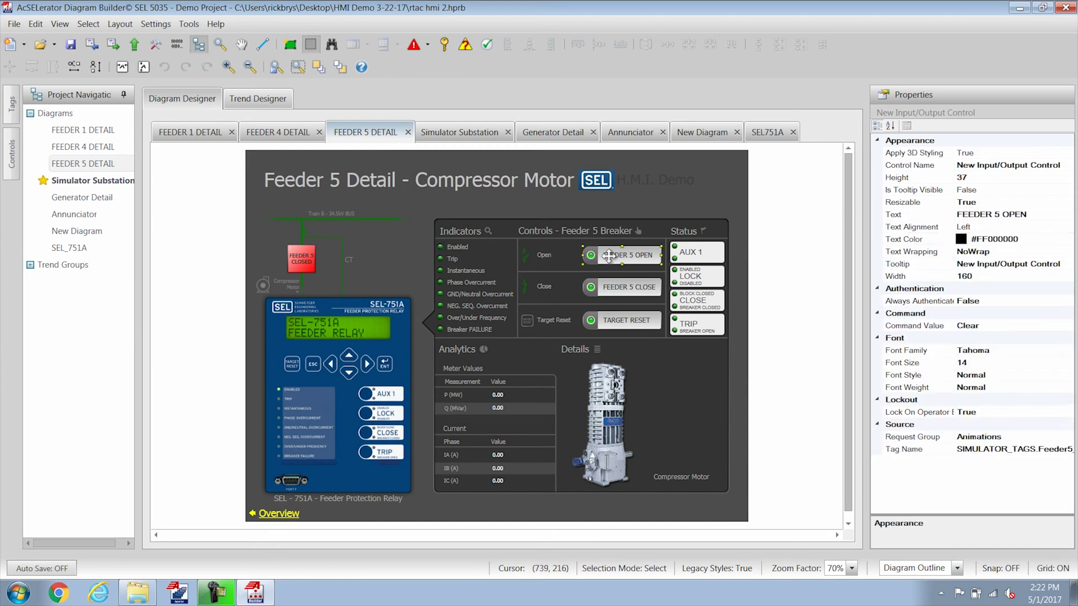
{"action": "left_click", "coordinate": [651, 288]}
{"action": "left_click", "coordinate": [524, 253]}
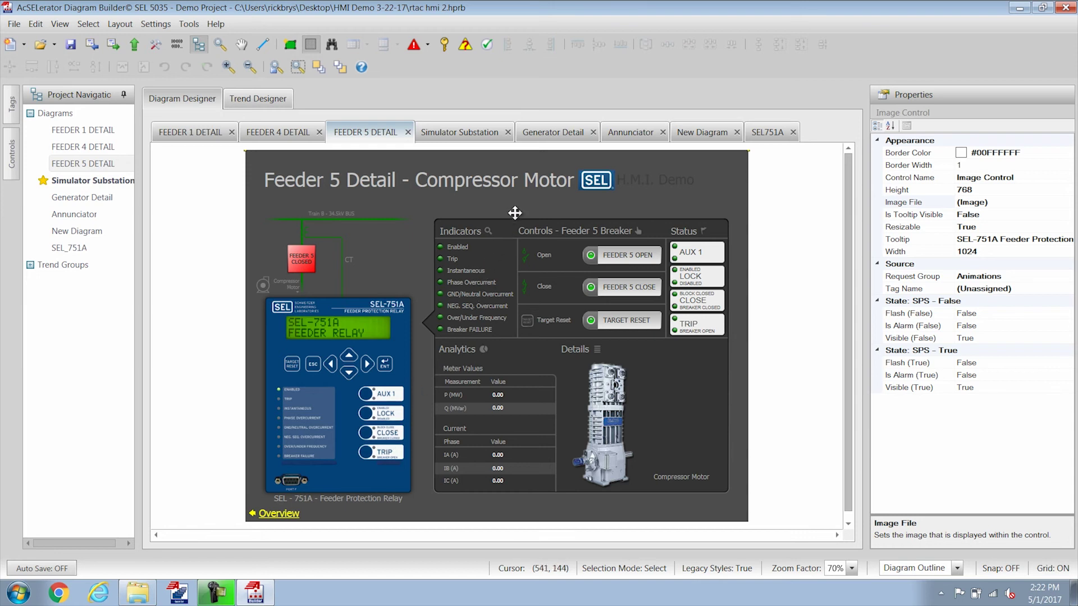
- On Generator Detail, review the Phase Currents trend's Generator IA, IB, IC series and time span
{"action": "left_click", "coordinate": [551, 134]}
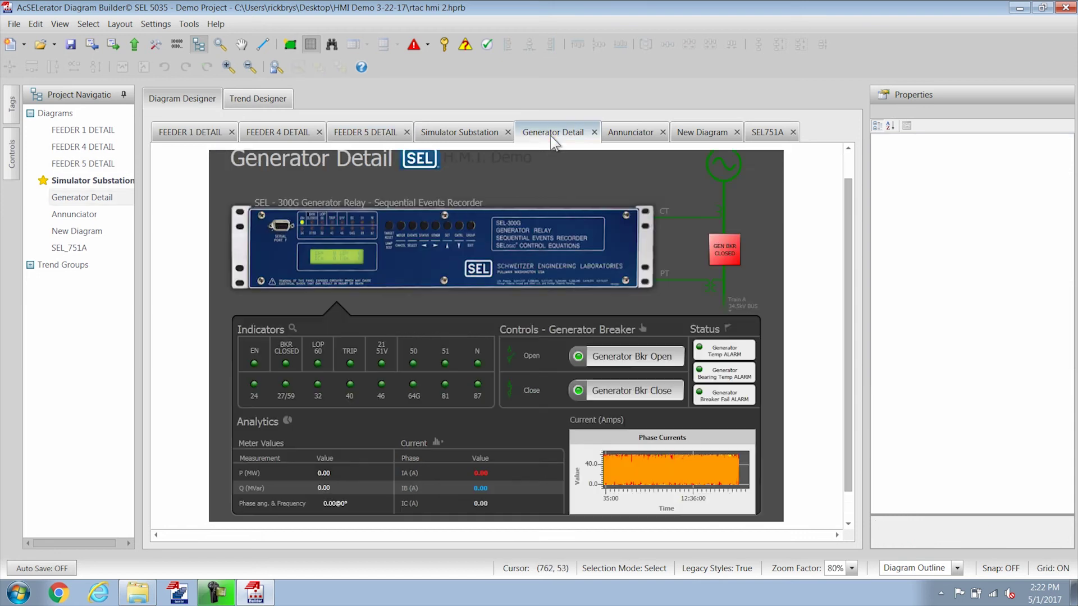
{"action": "left_click", "coordinate": [632, 467]}
{"action": "left_click", "coordinate": [1025, 313]}
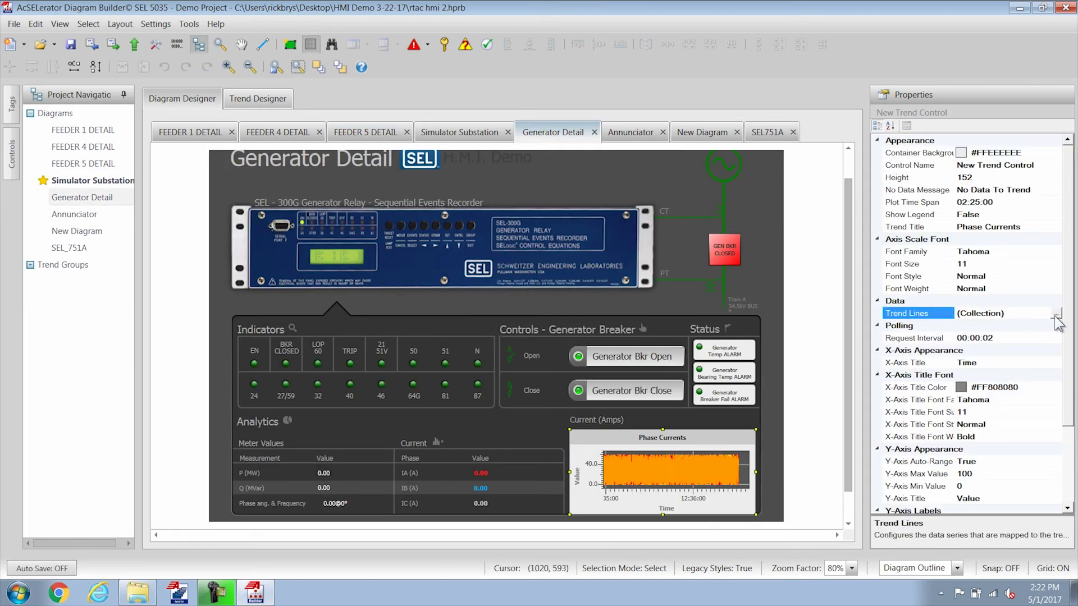
{"action": "left_click", "coordinate": [1056, 314]}
{"action": "left_click", "coordinate": [397, 241]}
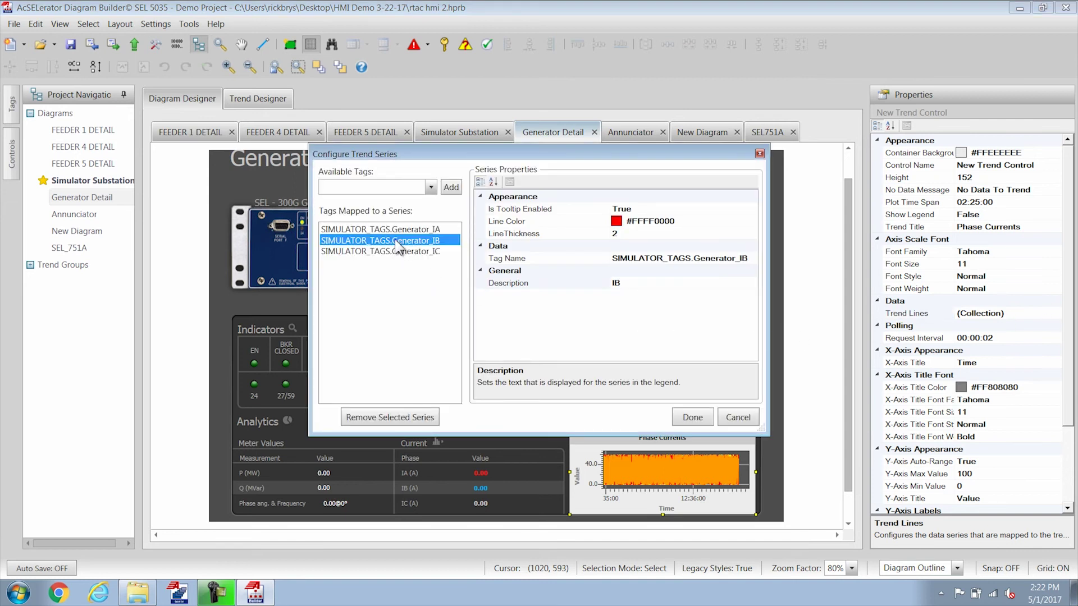
{"action": "left_click", "coordinate": [392, 252]}
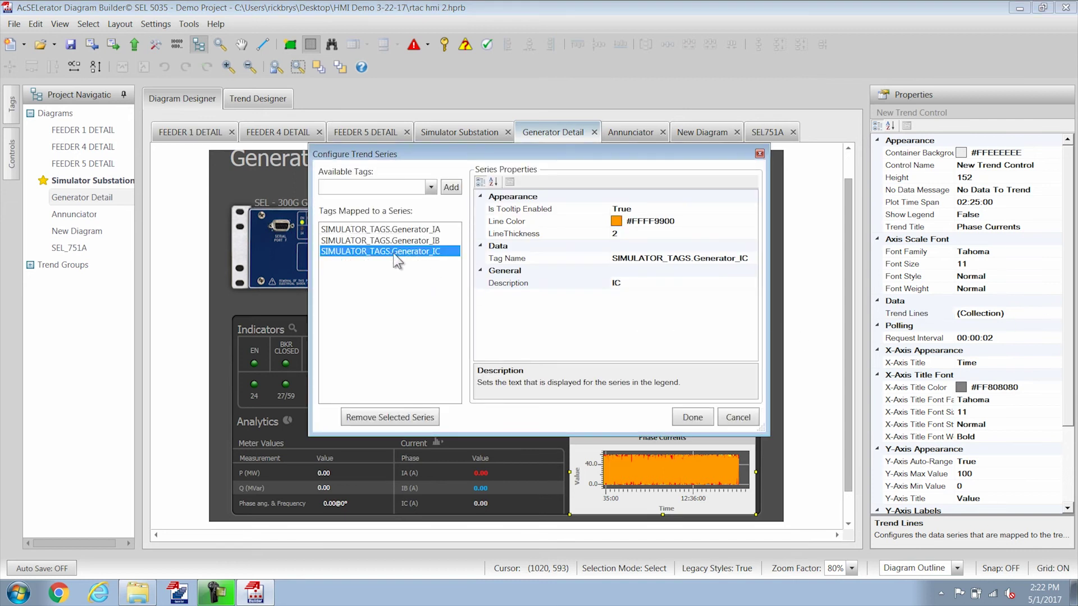
{"action": "left_click", "coordinate": [399, 240]}
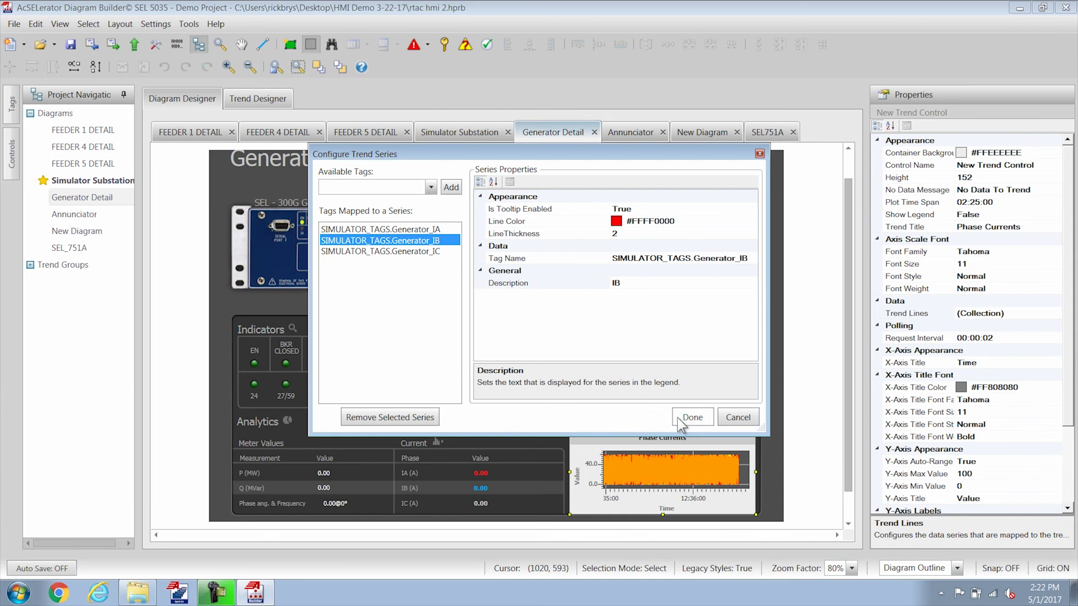
{"action": "left_click", "coordinate": [692, 418]}
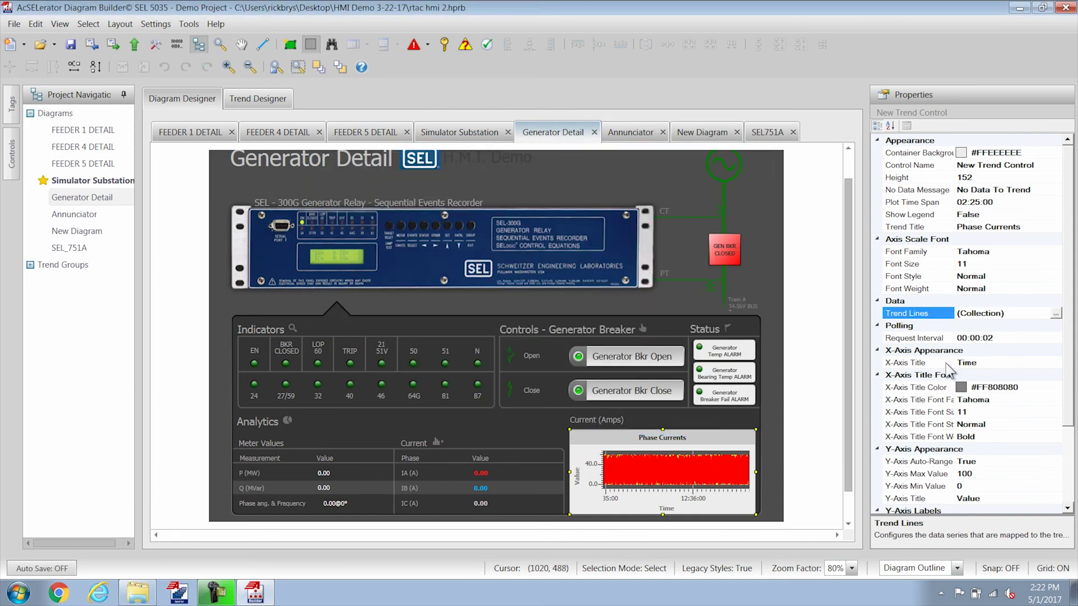
{"action": "left_click", "coordinate": [967, 203]}
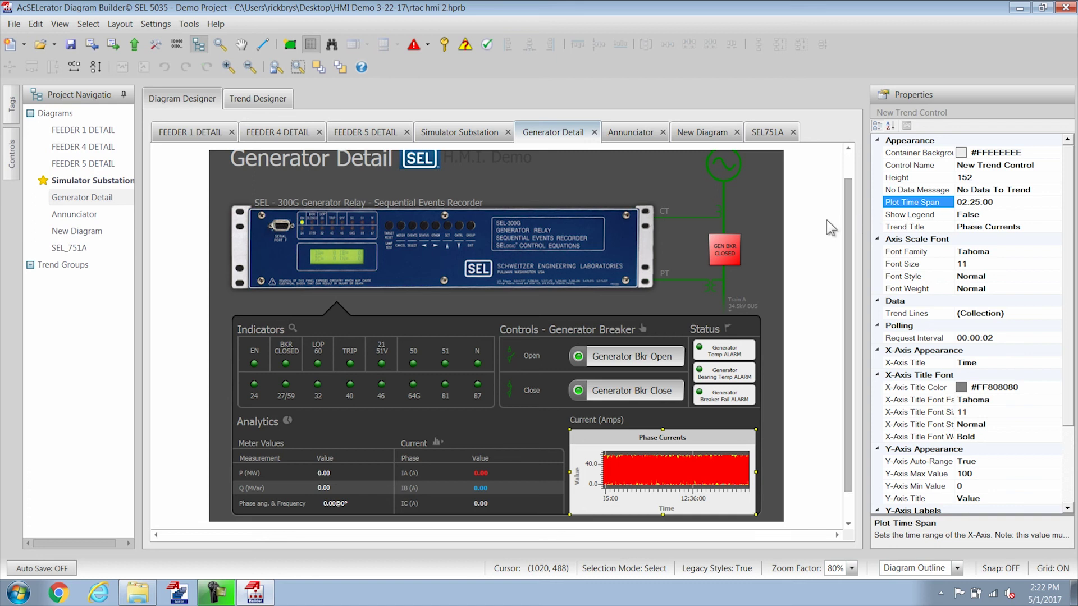
{"action": "left_click", "coordinate": [773, 135]}
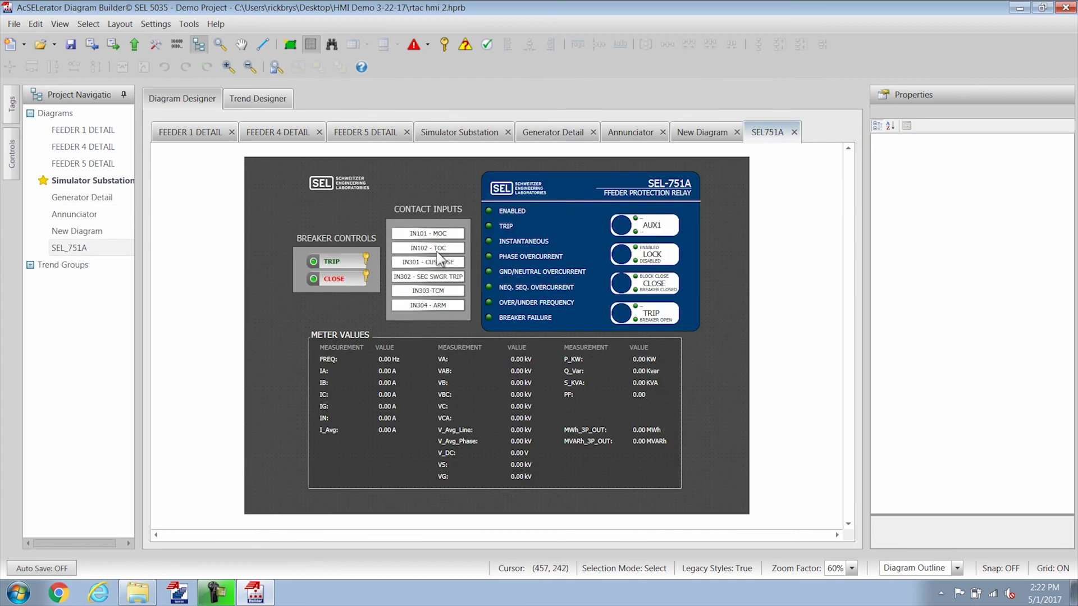
- Inspect the IN101, IN102, IN301 labels, PHASE OVERCURRENT and LOCK LEDs, and TRIP control
{"action": "left_click", "coordinate": [436, 235]}
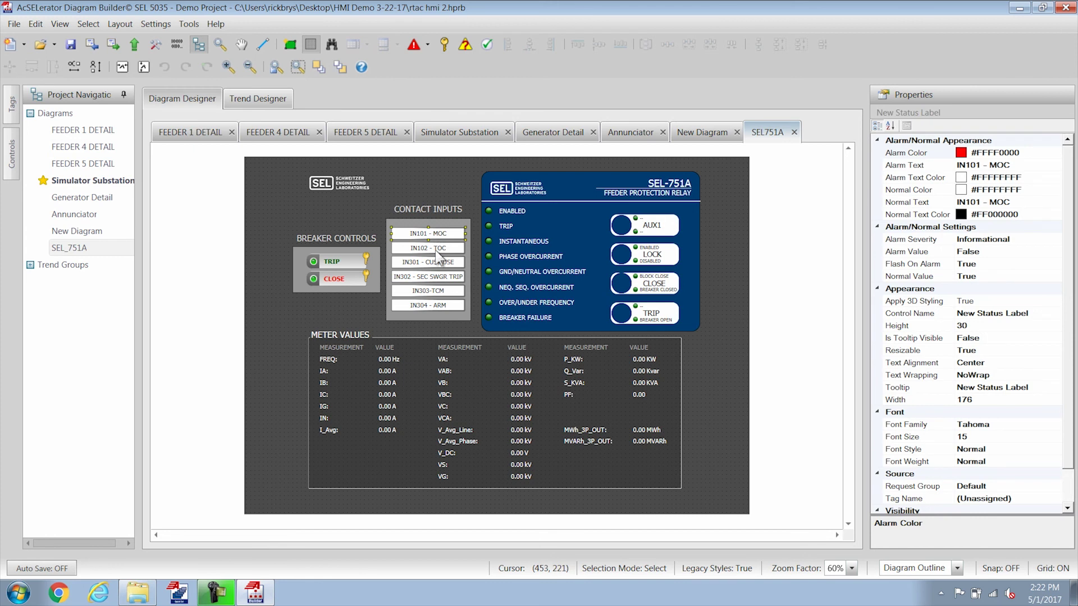
{"action": "left_click", "coordinate": [437, 252]}
{"action": "left_click", "coordinate": [435, 264]}
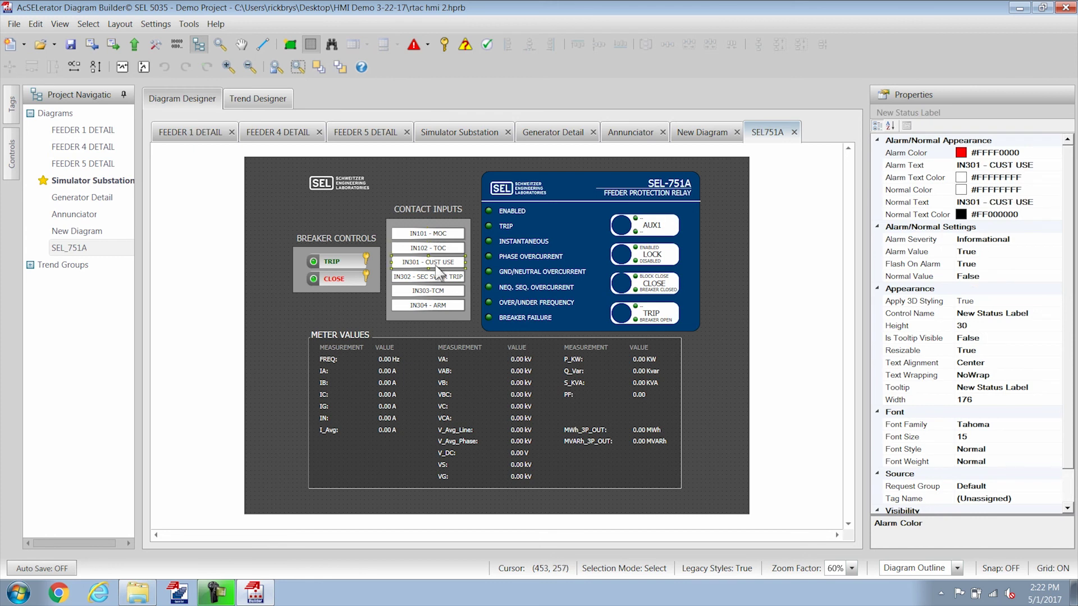
{"action": "left_click", "coordinate": [487, 254]}
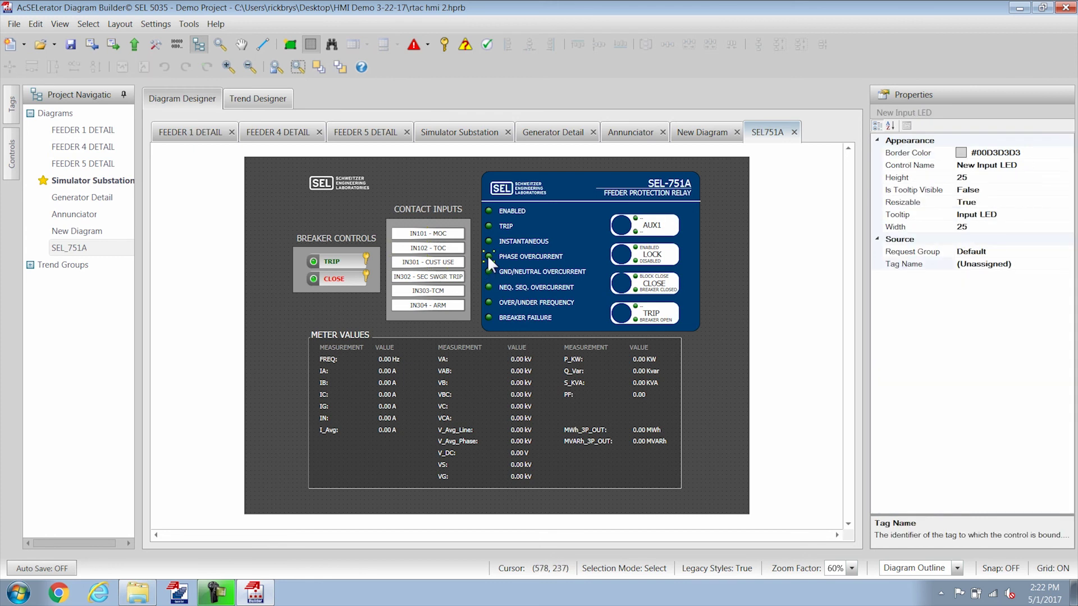
{"action": "left_click", "coordinate": [636, 262]}
{"action": "left_click", "coordinate": [352, 264]}
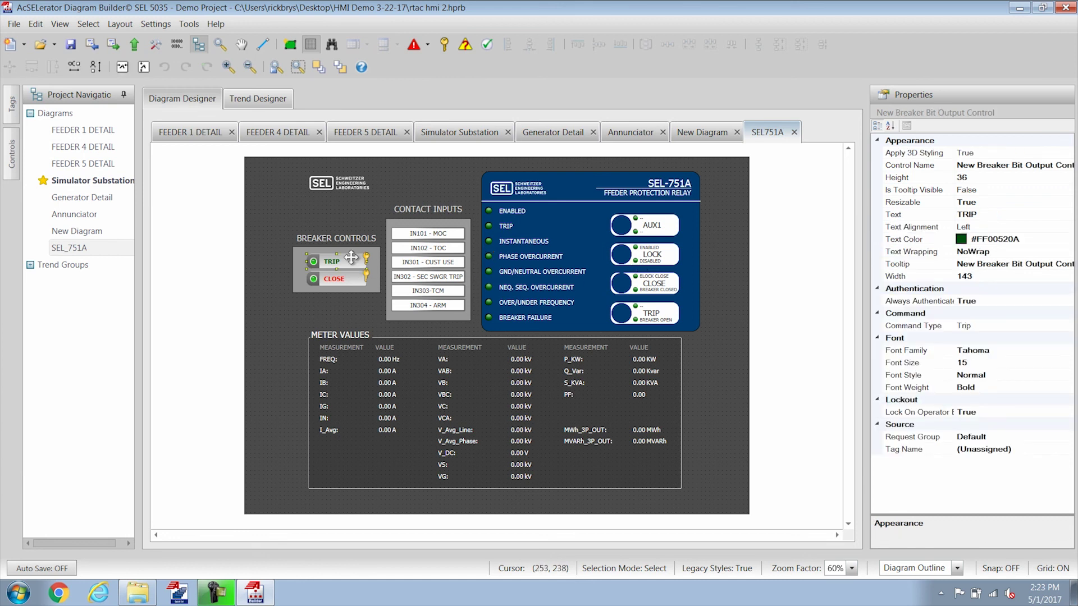
{"action": "left_click", "coordinate": [11, 166]}
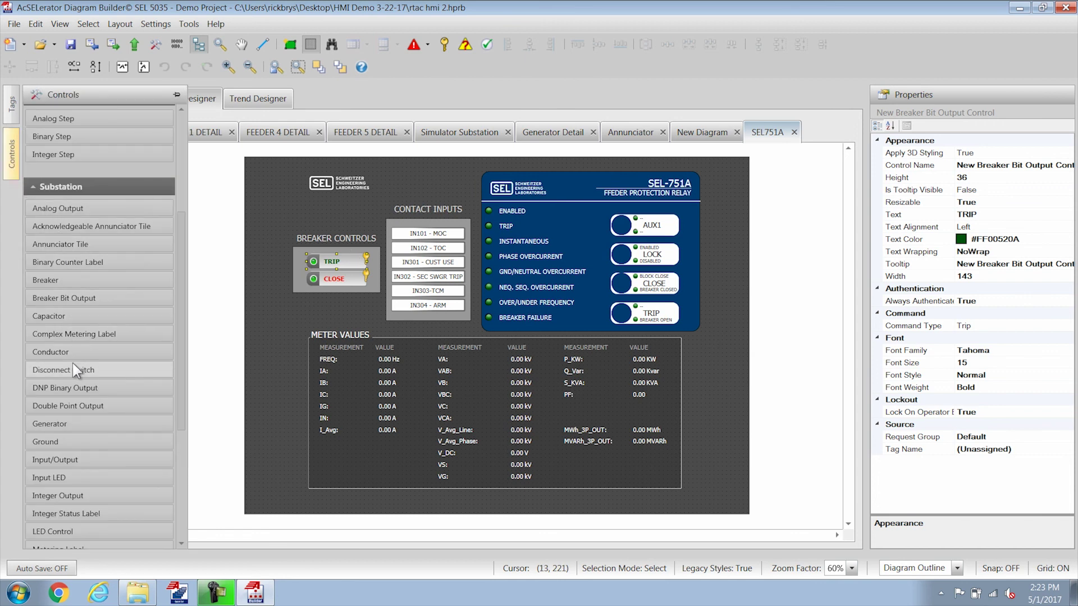
- Place a Disconnect Switch (45 high, 18 wide, tag unassigned) just left of the Meter Values panel on SEL751A
{"action": "left_click_drag", "start_coordinate": [73, 368], "coordinate": [270, 334]}
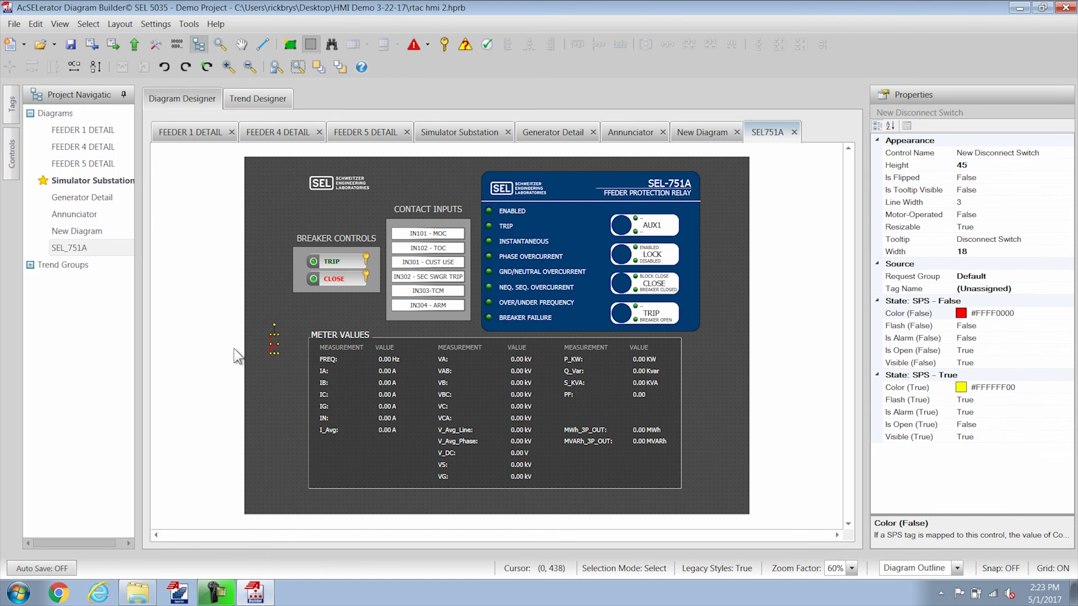